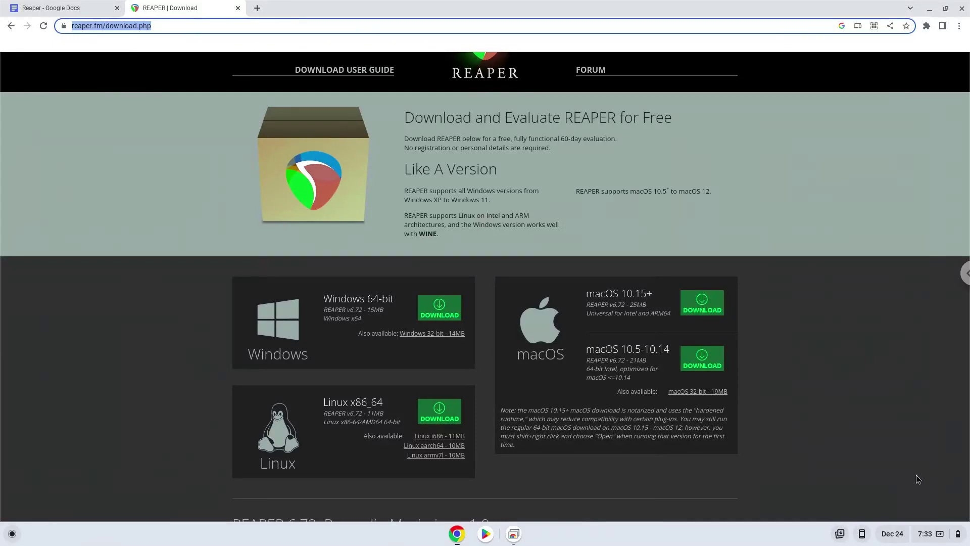
- Turn on Linux in Settings' Developers section with the recommended 10.0 GB disk, then close its terminal
left_click(937, 535)
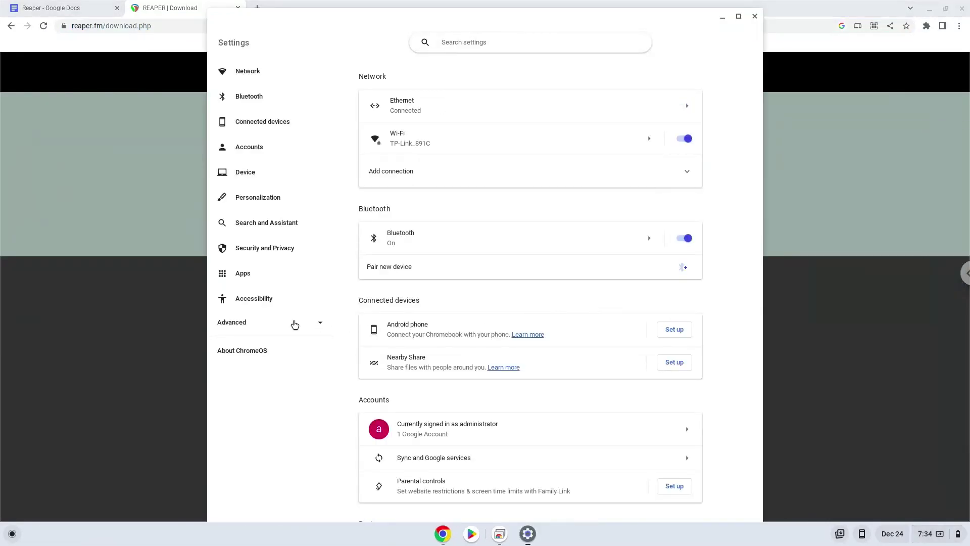
left_click(294, 324)
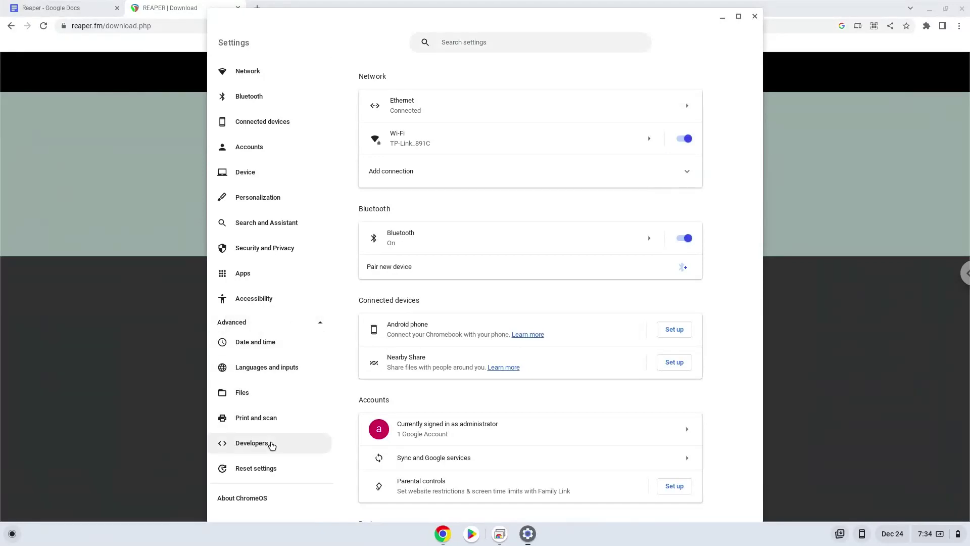
left_click(272, 446)
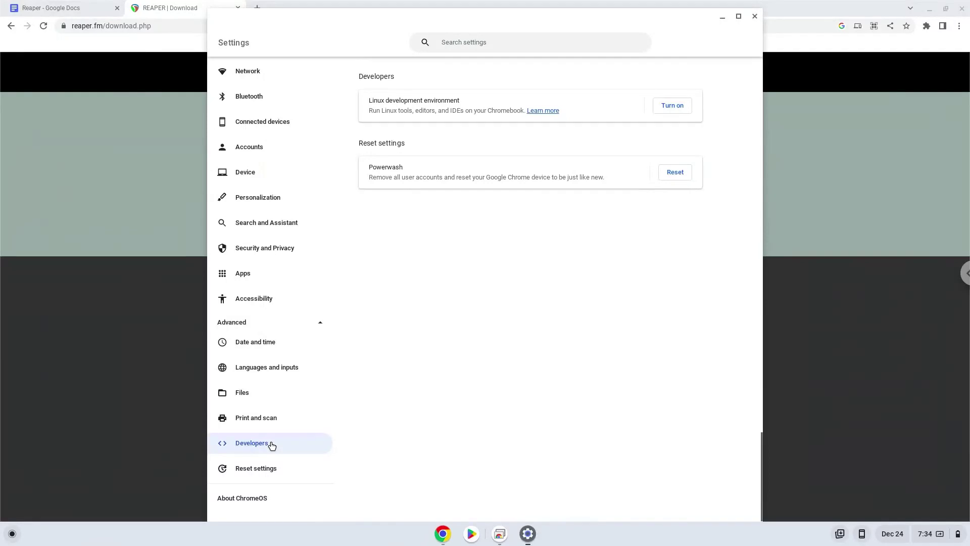
left_click(675, 106)
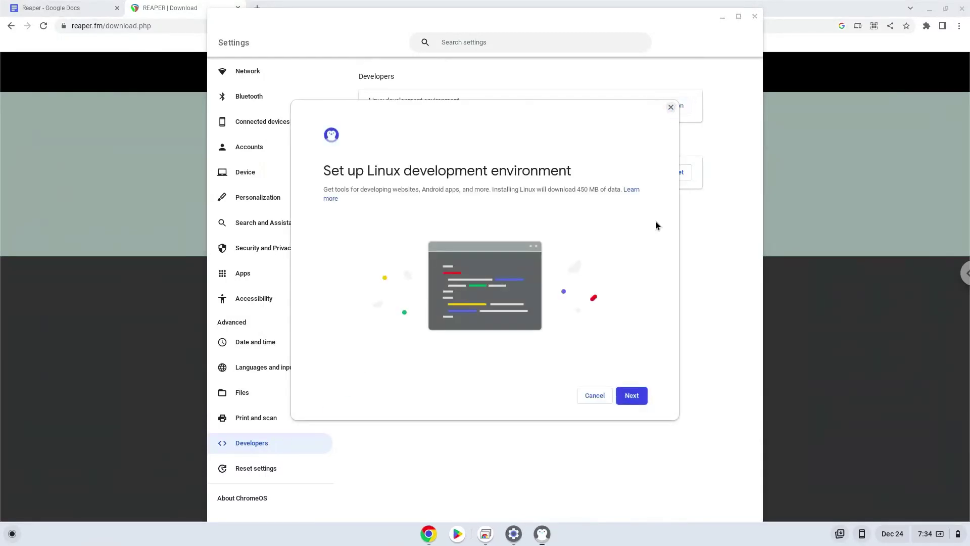
left_click(631, 394)
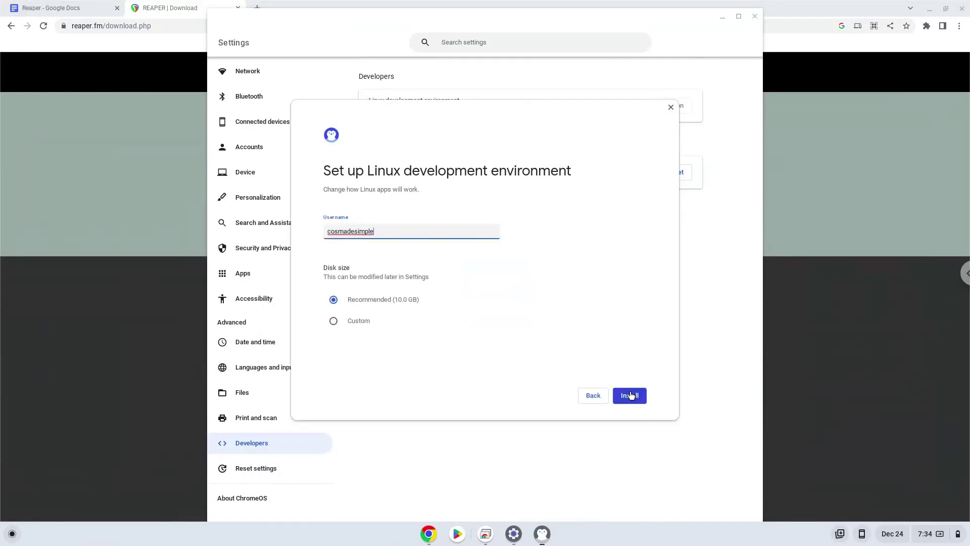
left_click(630, 396)
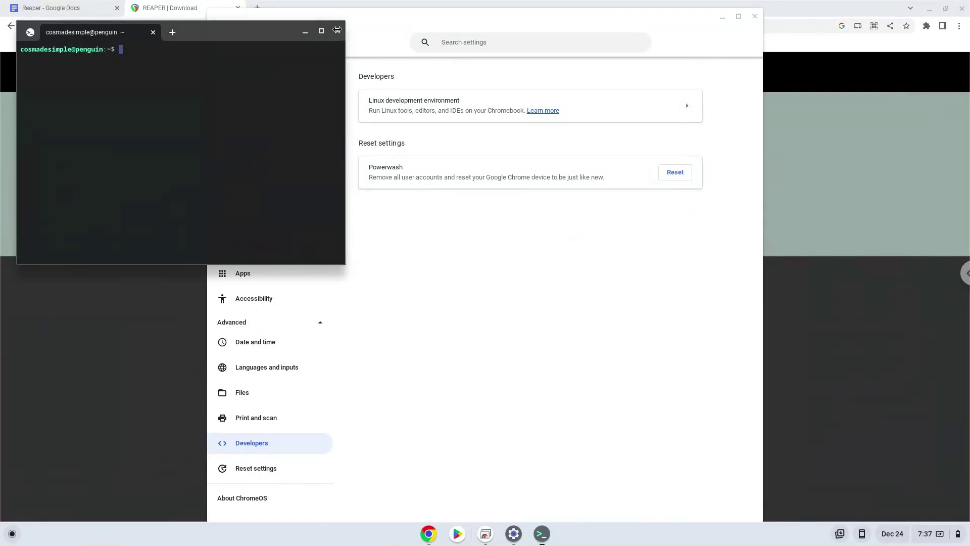
left_click(337, 31)
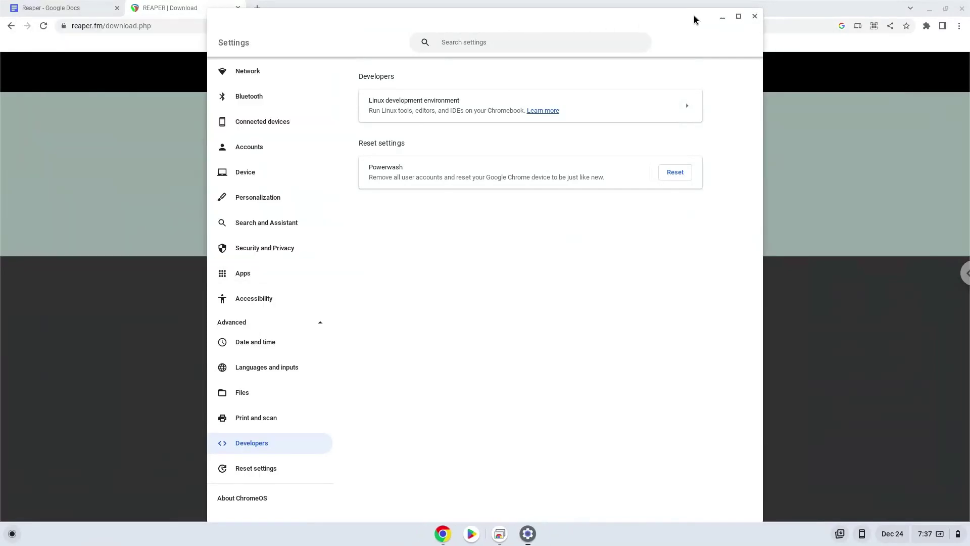
- Close Settings and download REAPER's Linux x86_64 archive, reaper672_linux_x86_64.tar.xz, from reaper.fm
left_click(755, 17)
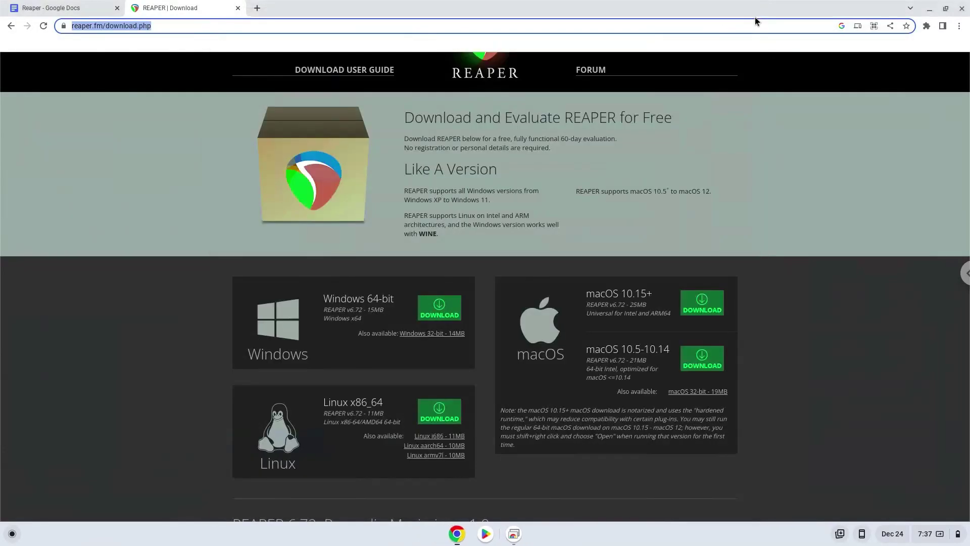
left_click(446, 412)
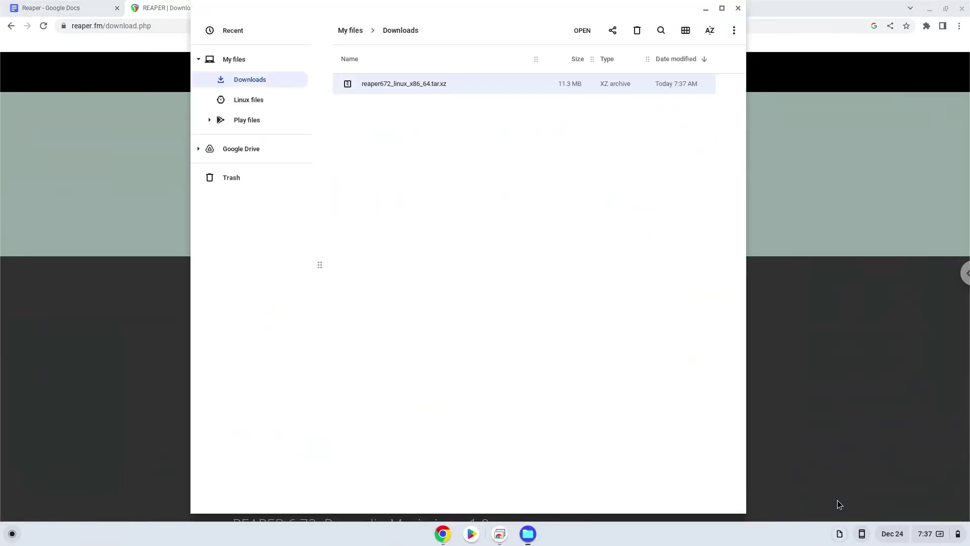
- Move the REAPER archive from Downloads into Linux files and rename it reaper.tar.xz
right_click(393, 77)
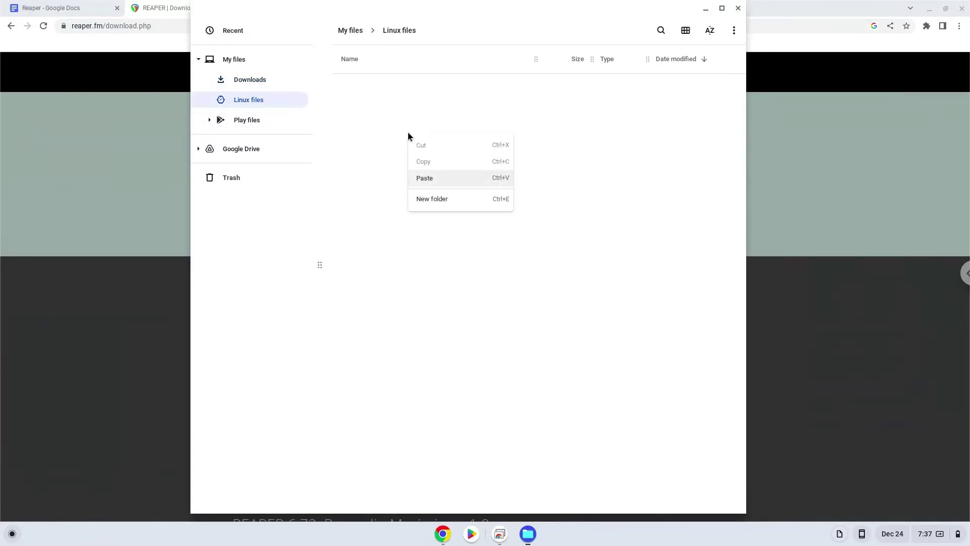
left_click(427, 177)
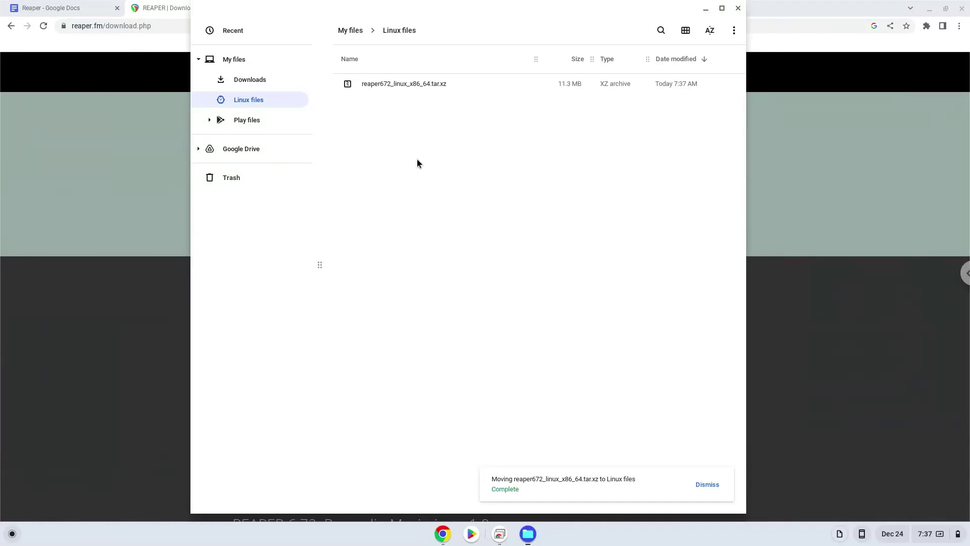
right_click(374, 78)
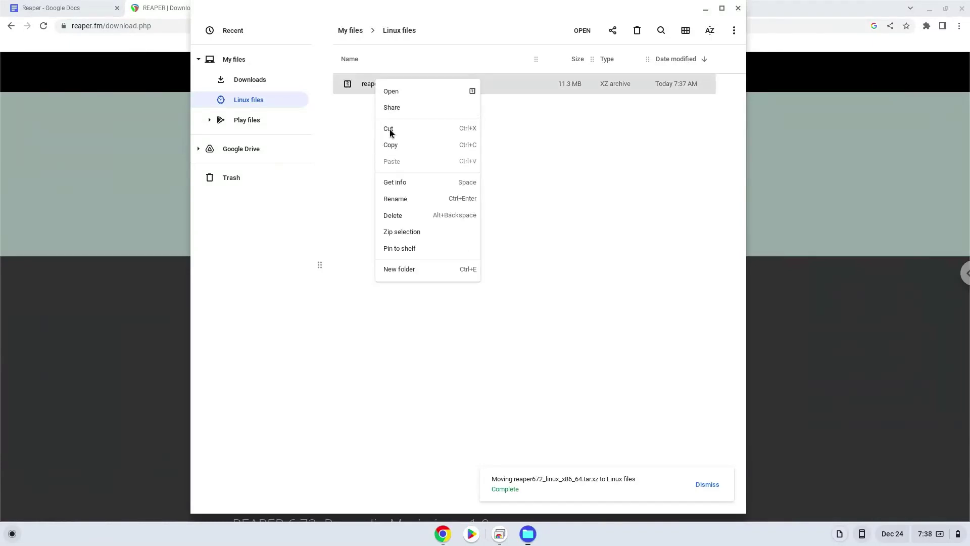
left_click(399, 197)
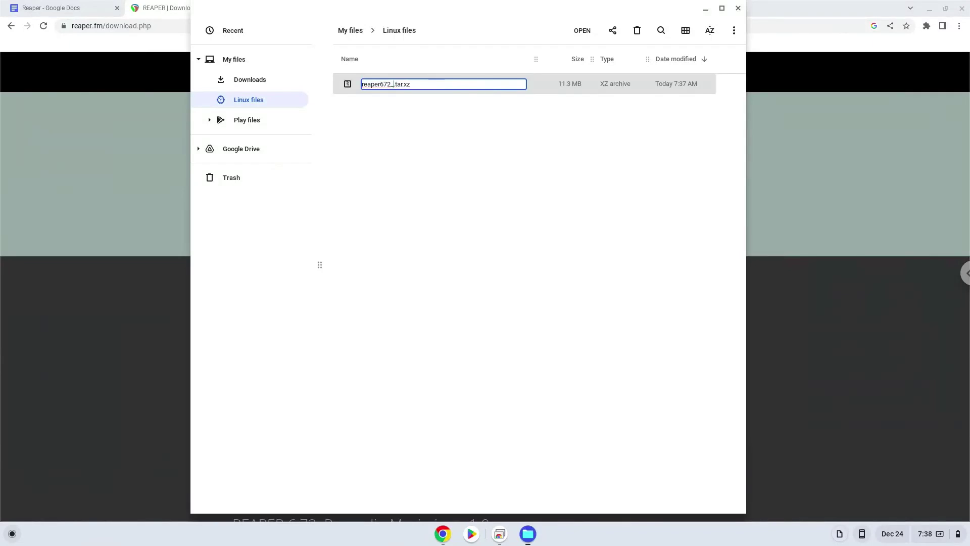
key("BackSpace")
type("r")
key("Return")
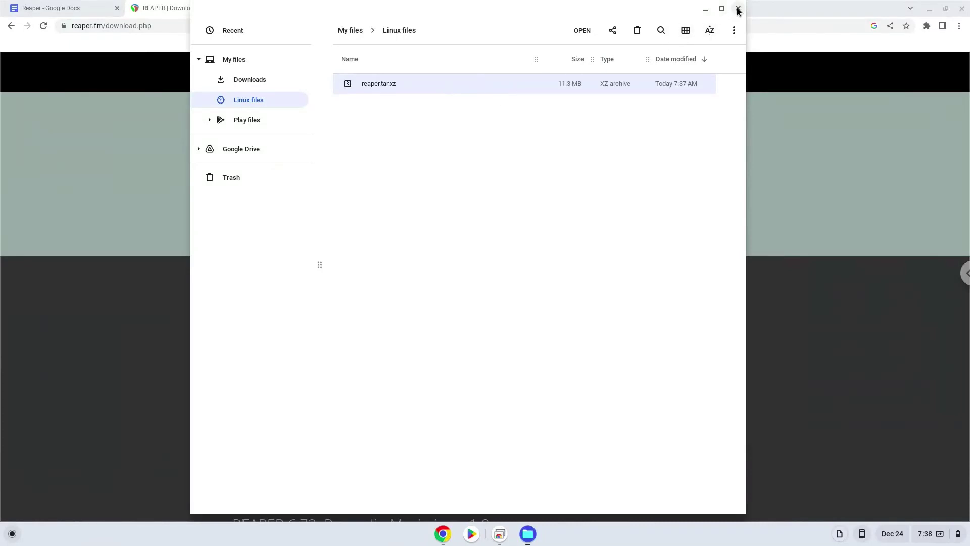
- Close Files and copy the 'tar -xf reaper.tar.xz' line from the Reaper Google Doc
left_click(738, 9)
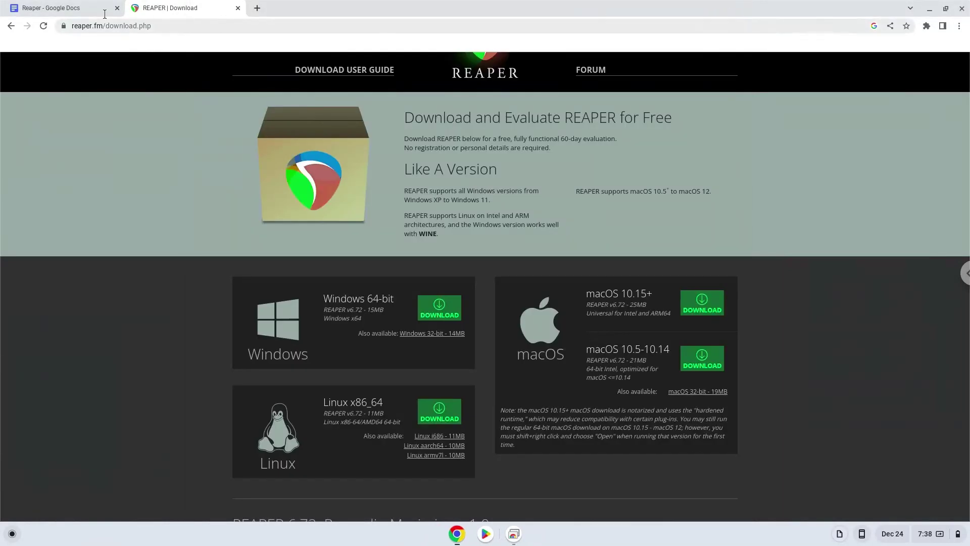
left_click(80, 8)
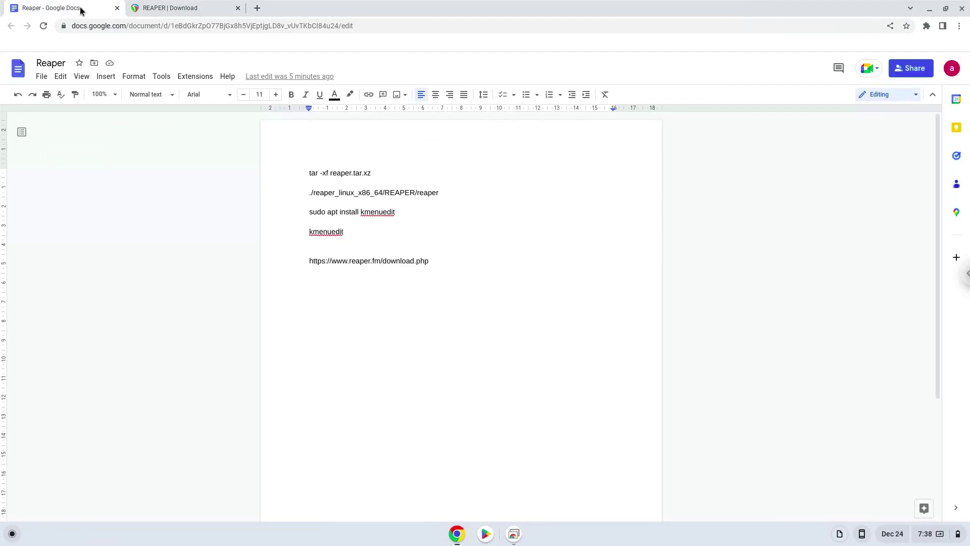
triple_click(339, 175)
right_click(339, 175)
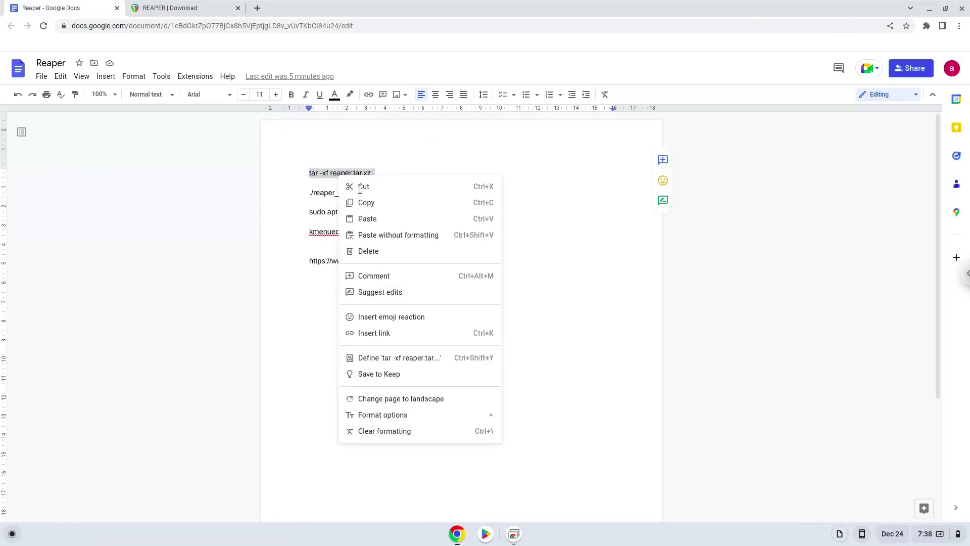
left_click(365, 201)
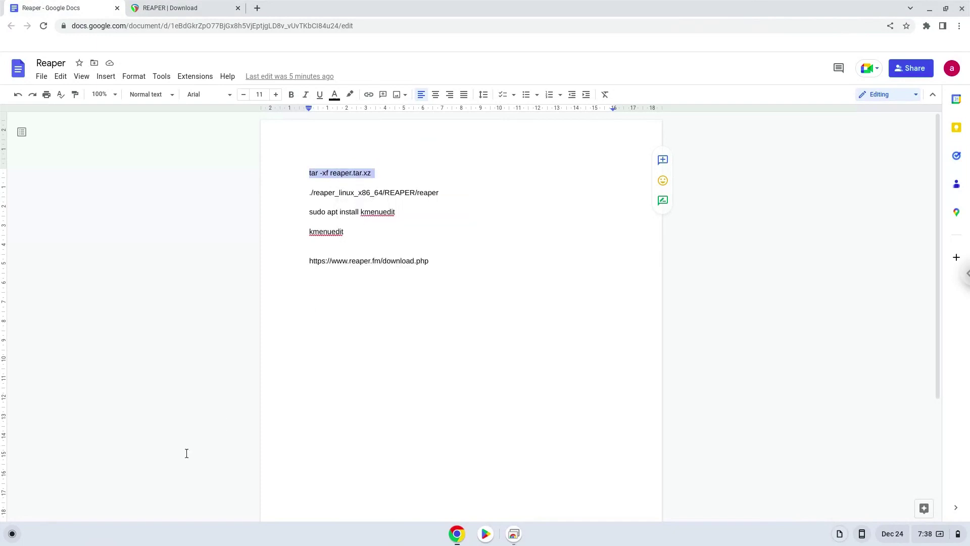
- Launch Terminal from the app launcher and maximize its window
left_click(8, 534)
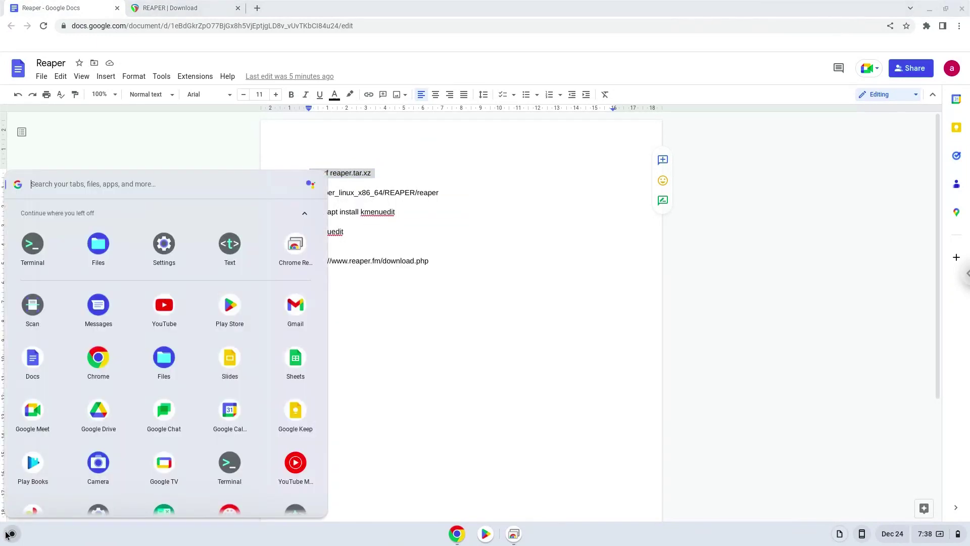
left_click(31, 245)
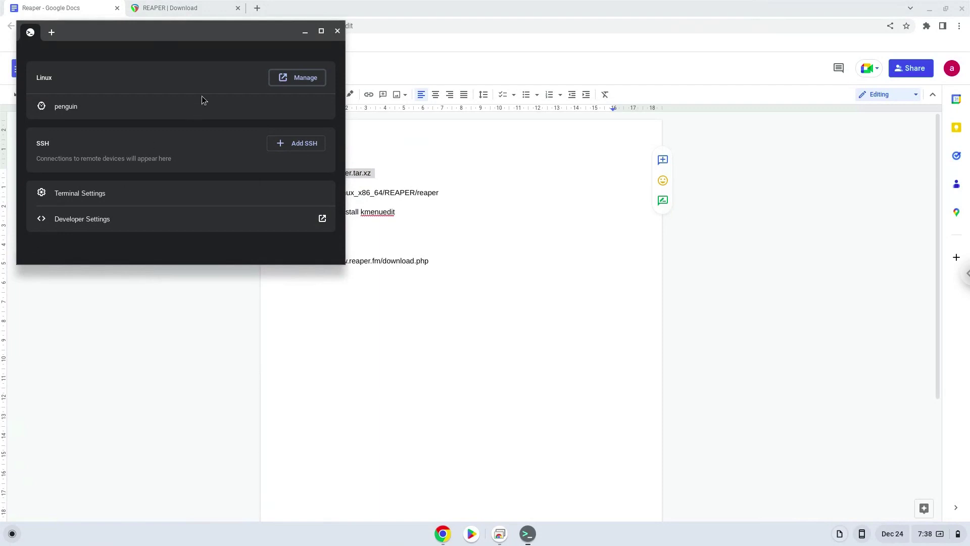
double_click(252, 25)
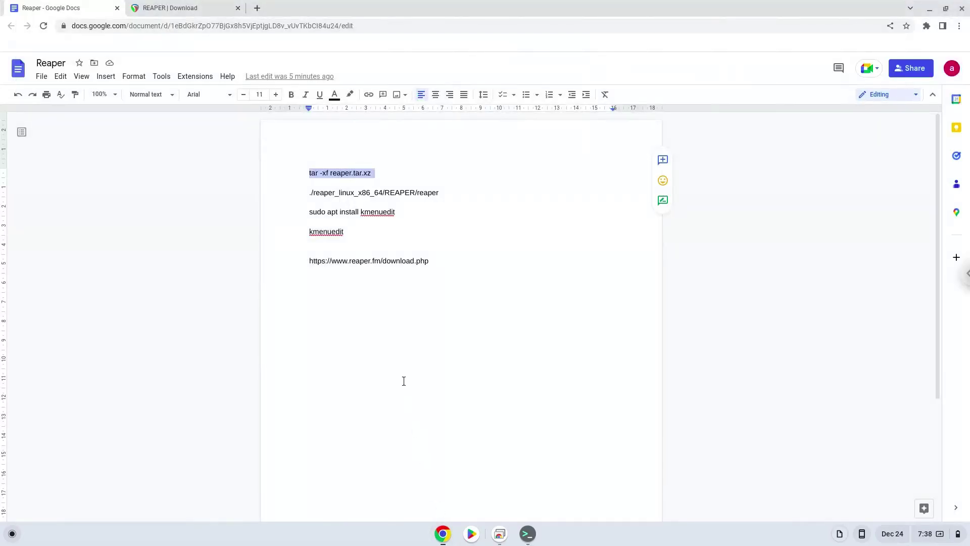
- Select and copy the './reaper_linux_x86_64/REAPER/reaper' launch line in the Reaper doc
triple_click(356, 193)
right_click(356, 193)
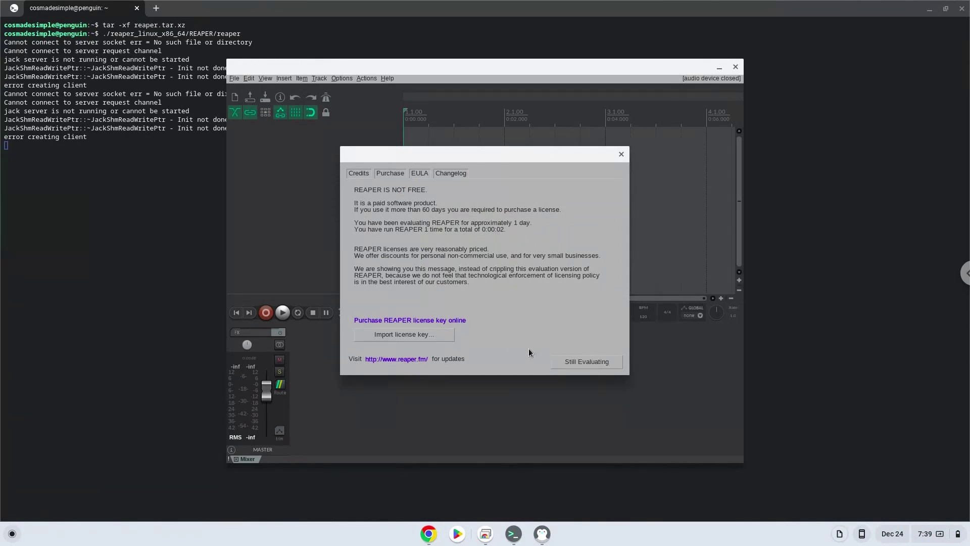
- Dismiss the evaluation notice and switch REAPER's audio system from JACK to PulseAudio in Preferences
left_click(560, 363)
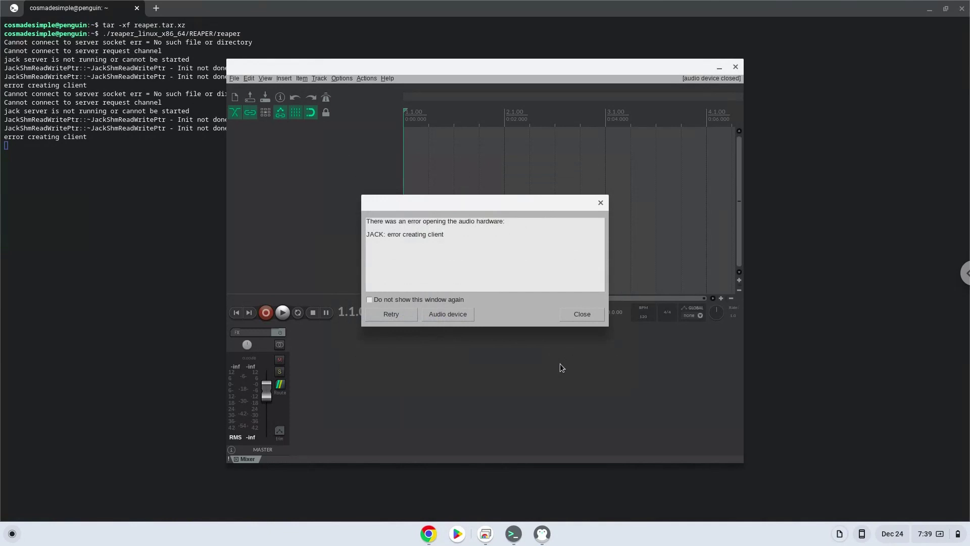
left_click(446, 314)
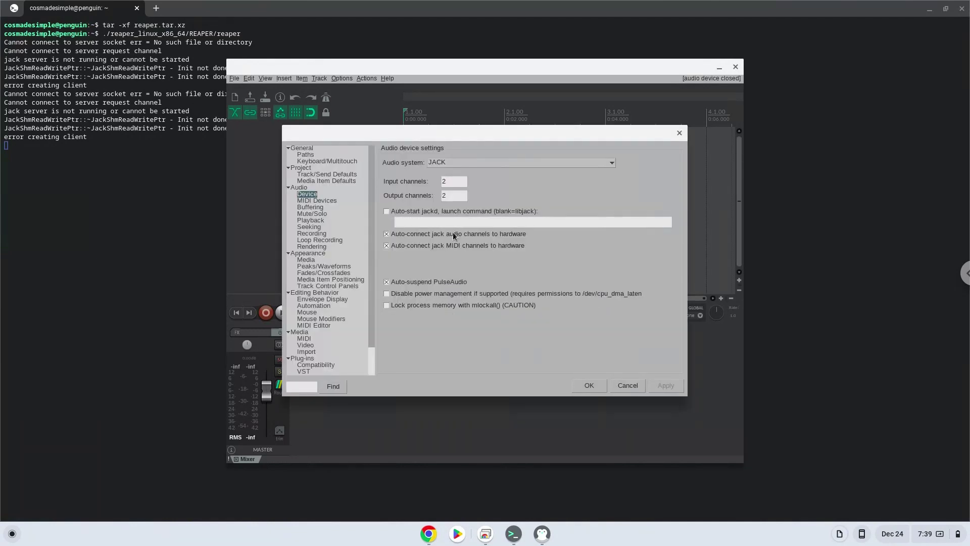
left_click(456, 160)
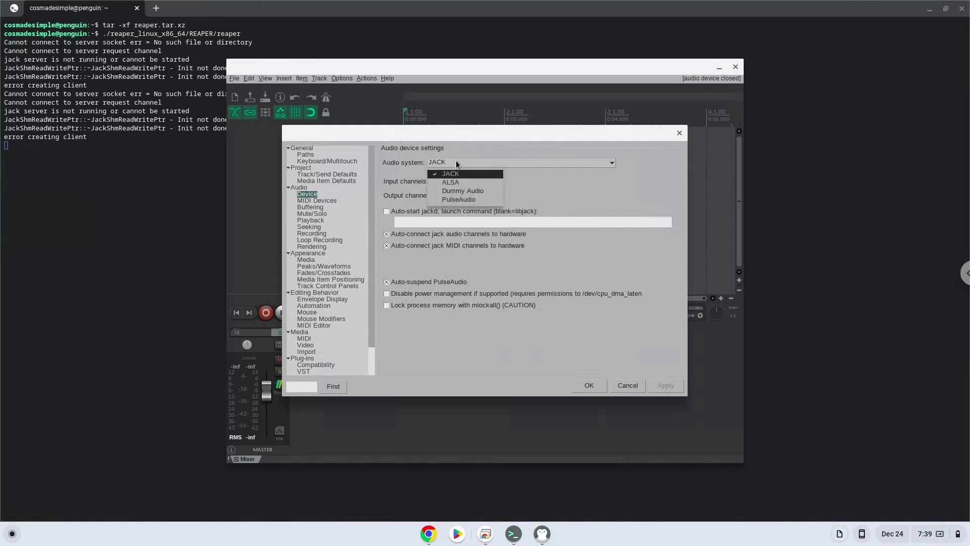
left_click(454, 201)
left_click(657, 387)
left_click(582, 387)
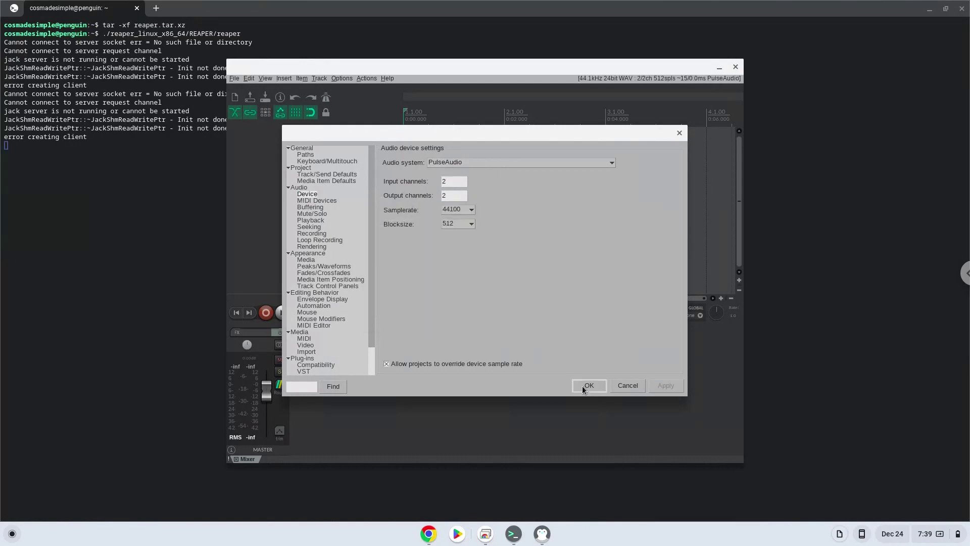
left_click(586, 386)
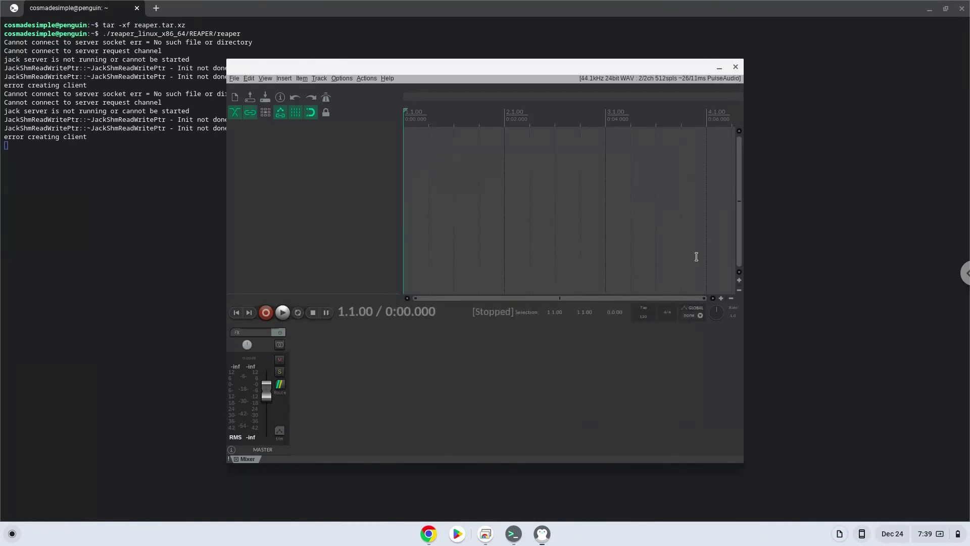
- Stretch the REAPER window's four edges out to fill the screen, then quit REAPER
left_click_drag(745, 218, 969, 223)
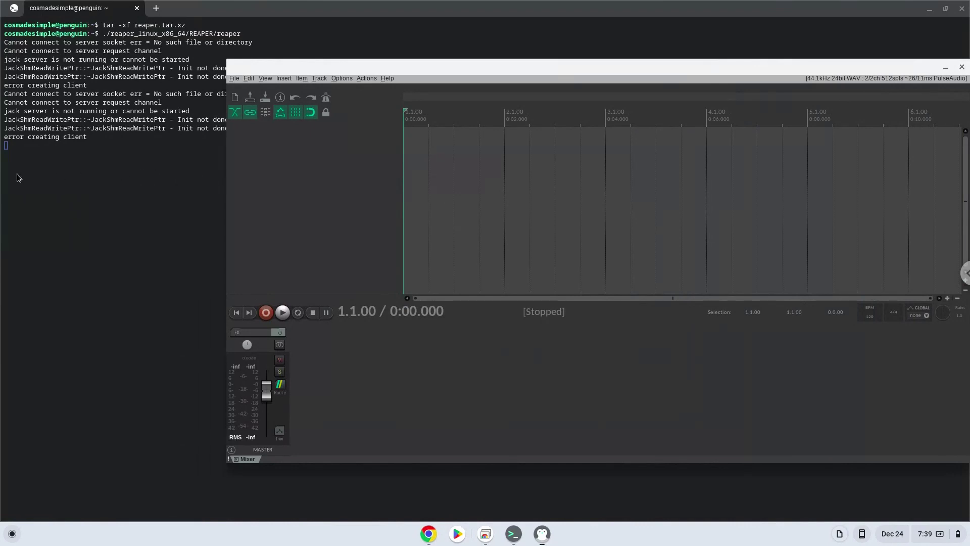
left_click_drag(226, 191, 1, 189)
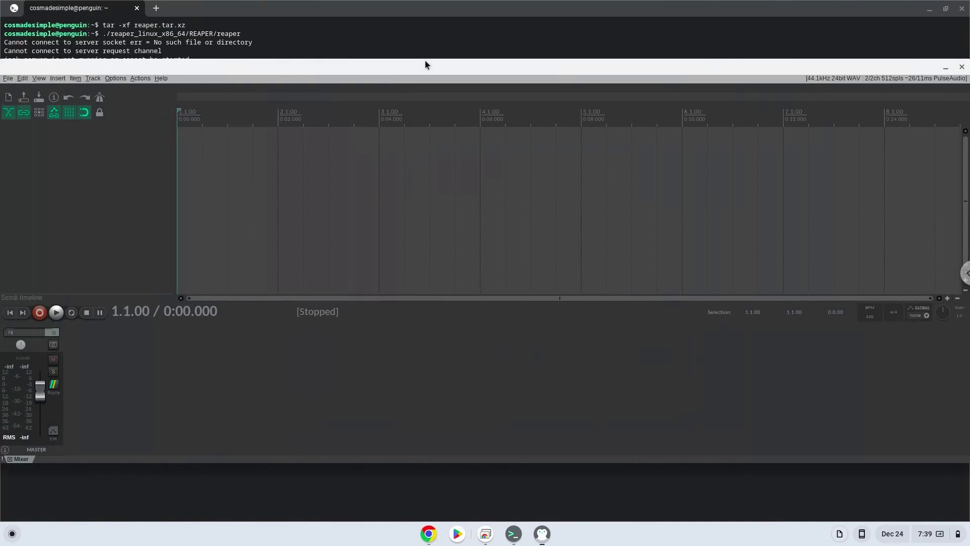
left_click_drag(425, 57, 432, 1)
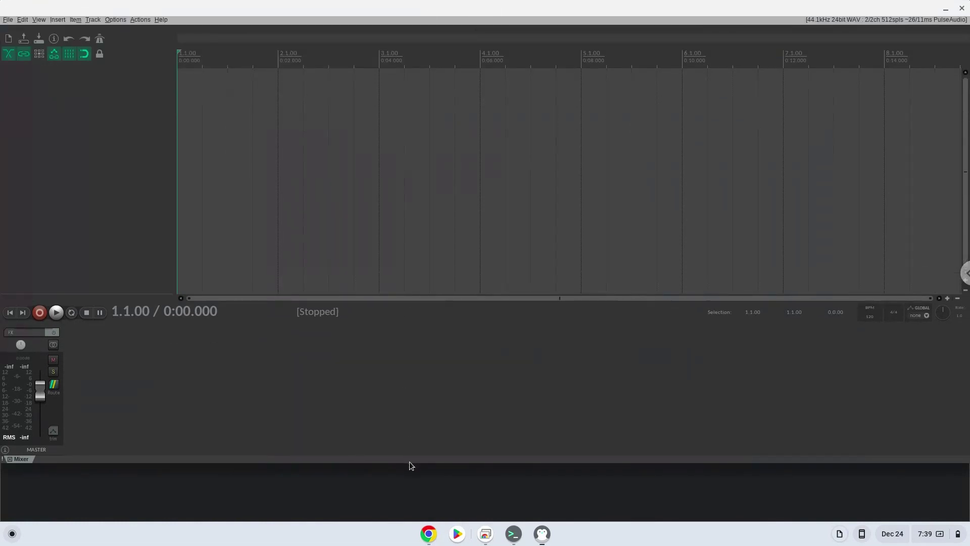
left_click_drag(410, 462, 404, 524)
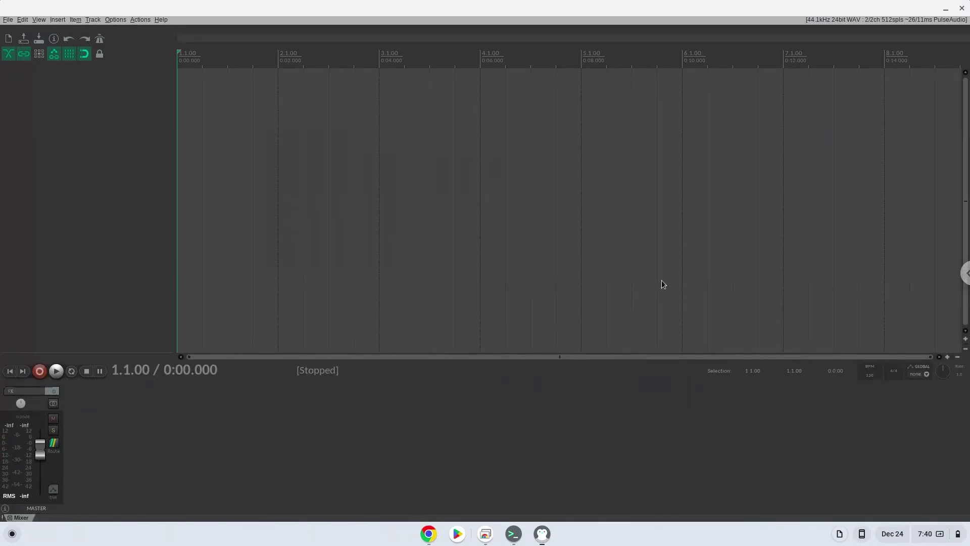
left_click(965, 6)
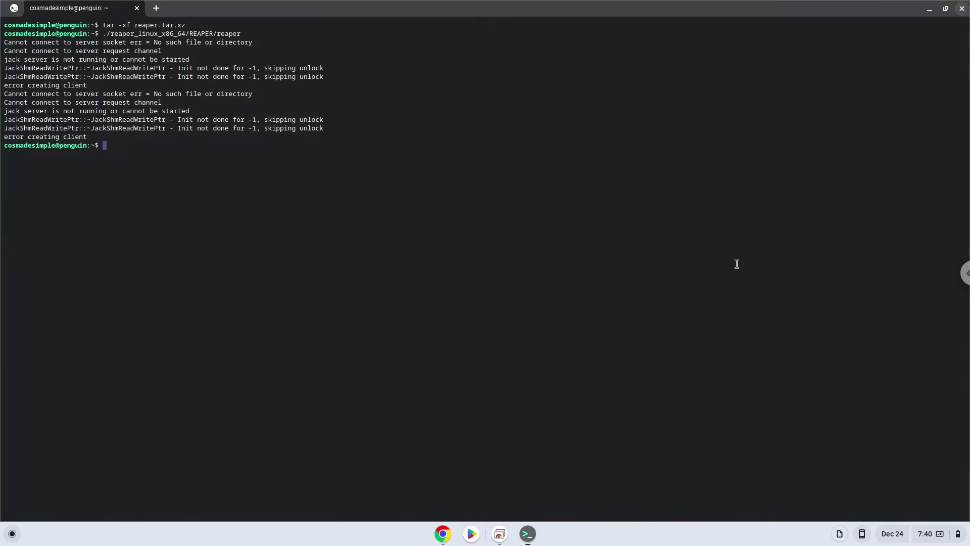
- Copy the 'sudo apt install kmenuedit' line from the Reaper doc and paste it into Terminal
left_click(450, 537)
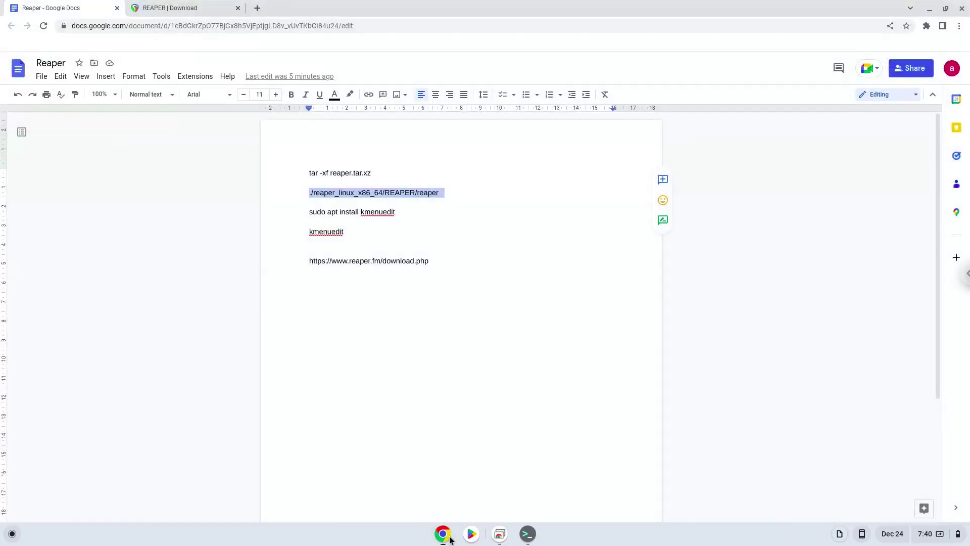
triple_click(332, 211)
right_click(333, 212)
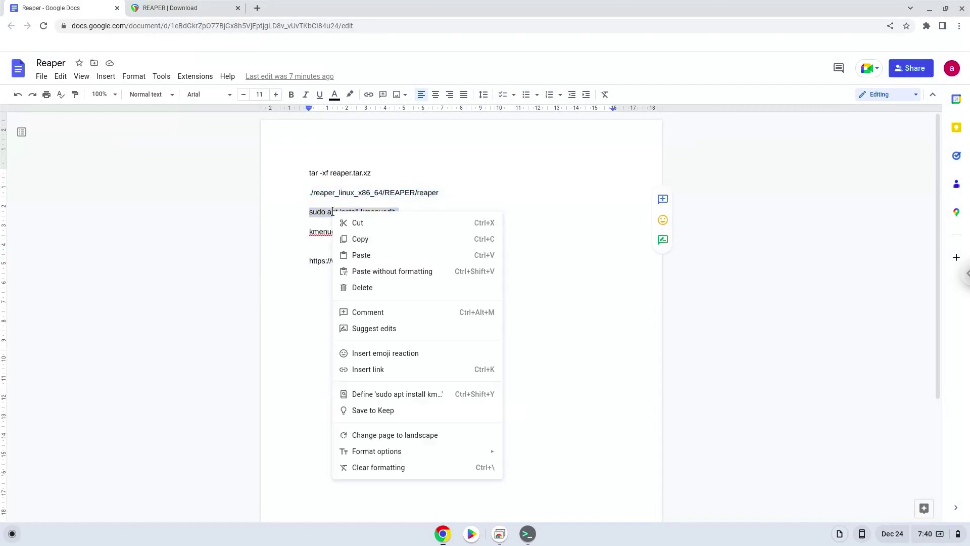
left_click(354, 238)
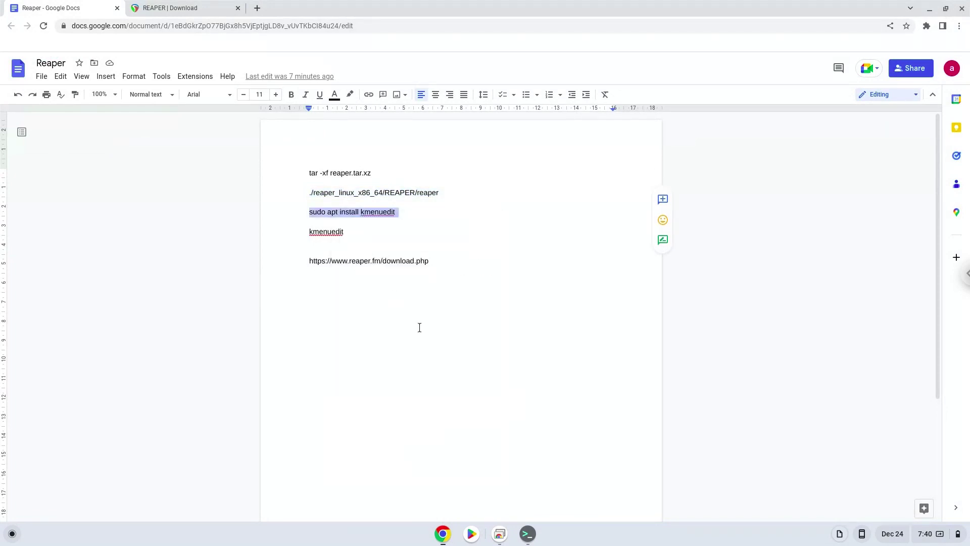
left_click(528, 534)
key("ctrl+shift+v")
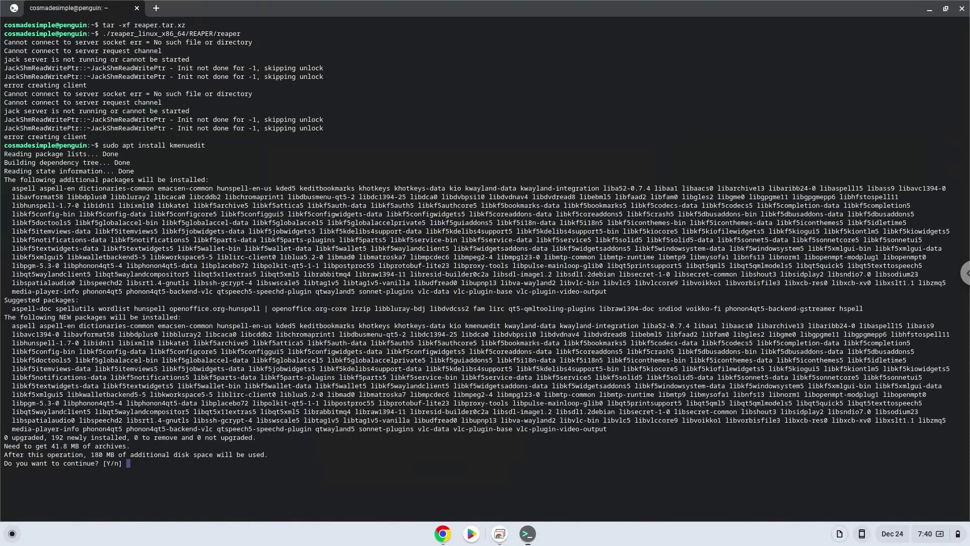
- Confirm installing kmenuedit with its 192 new packages and let apt finish
key("Return")
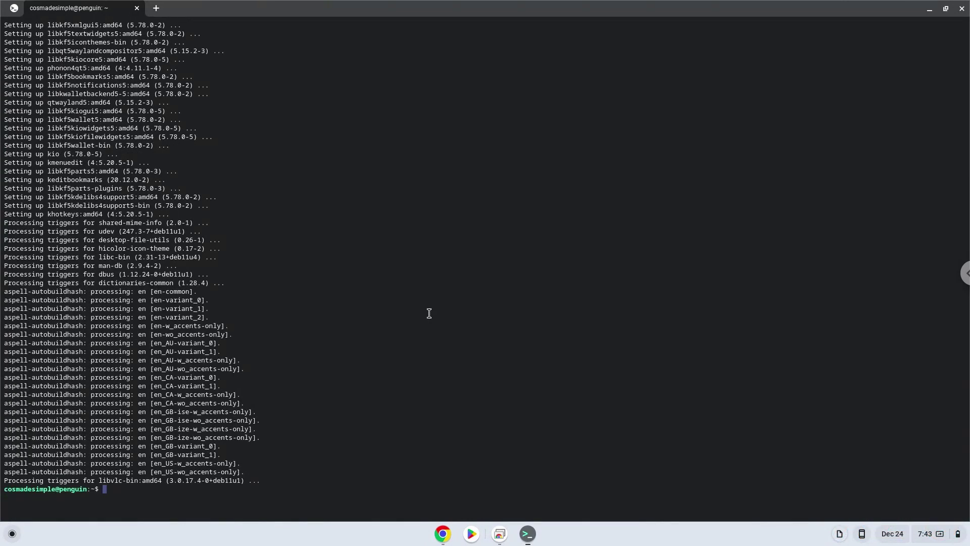
- Copy the word kmenuedit from the Reaper notes document in Google Docs
left_click(442, 533)
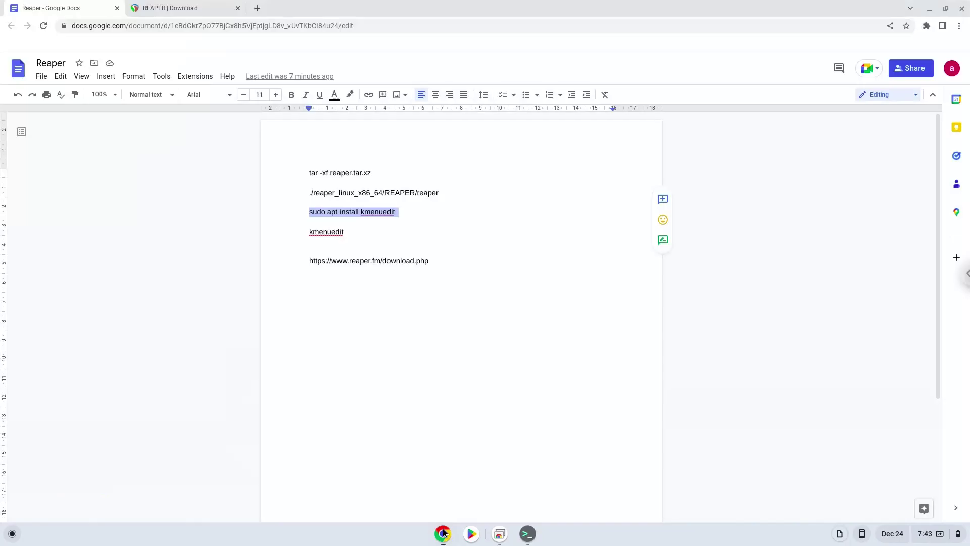
double_click(332, 231)
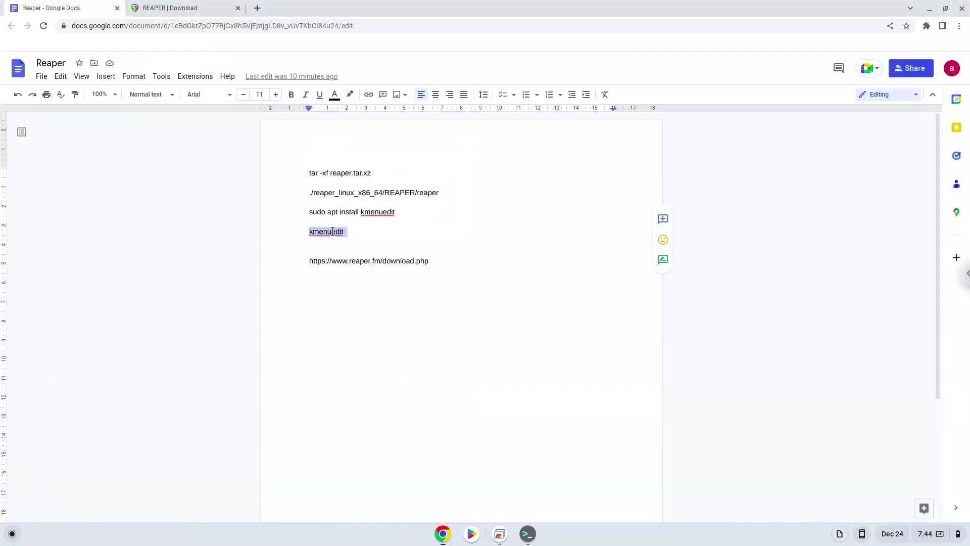
right_click(332, 234)
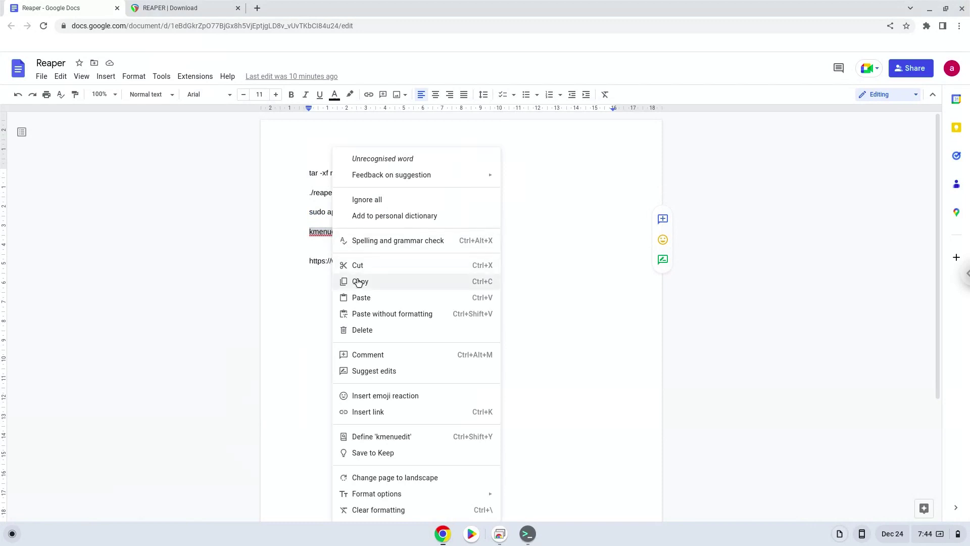
left_click(360, 280)
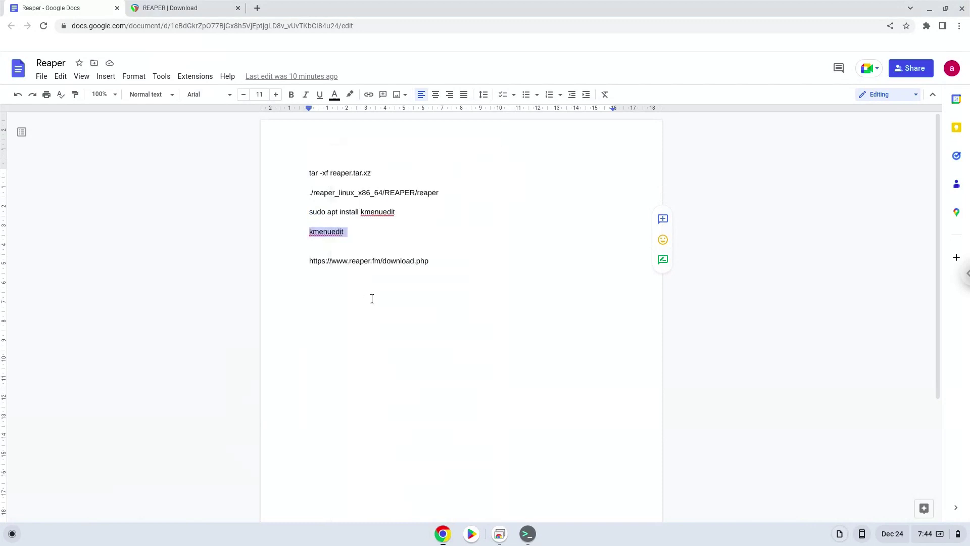
- Paste and run the kmenuedit command in Terminal to start KDE Menu Editor
left_click(528, 534)
key("ctrl+shift+v")
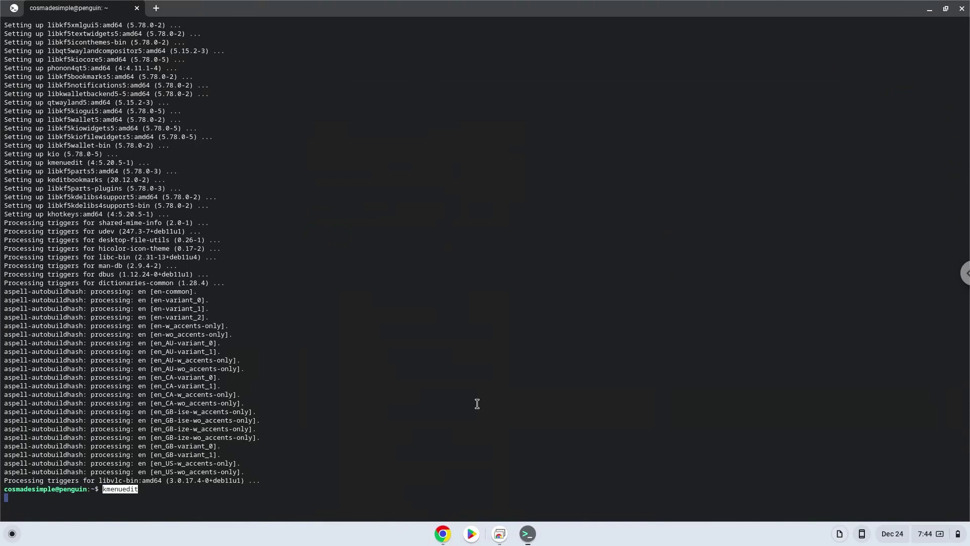
key("Return")
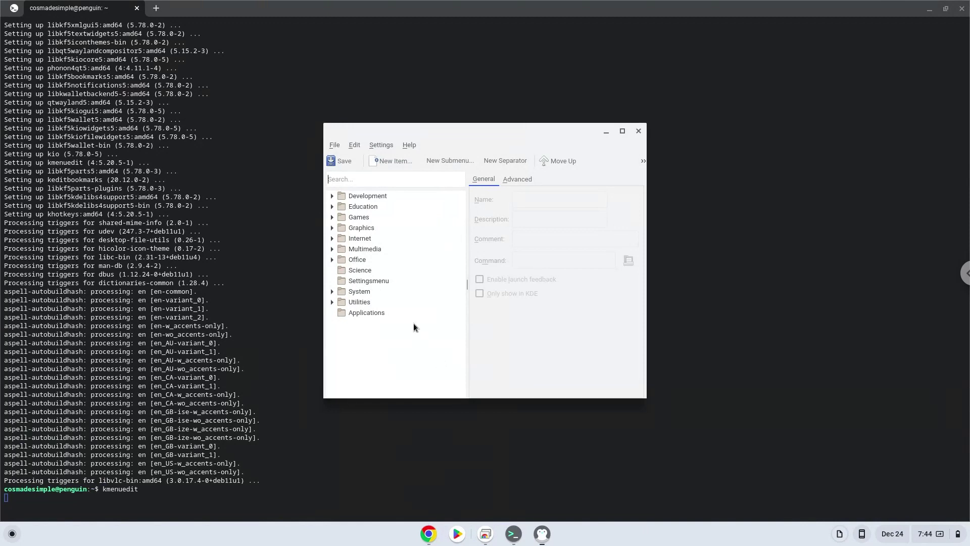
- Create a new menu item named 'Reaper' under the Multimedia category
left_click(369, 248)
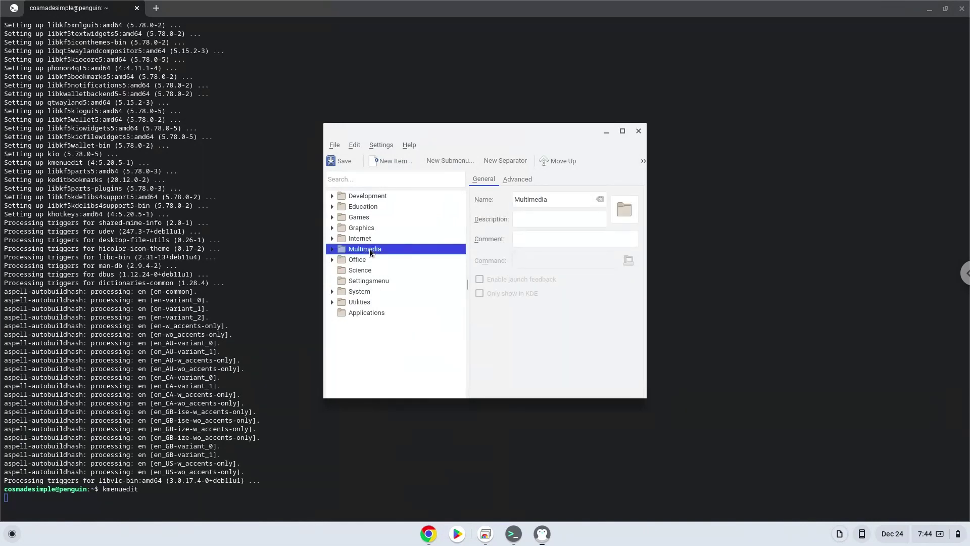
left_click(370, 162)
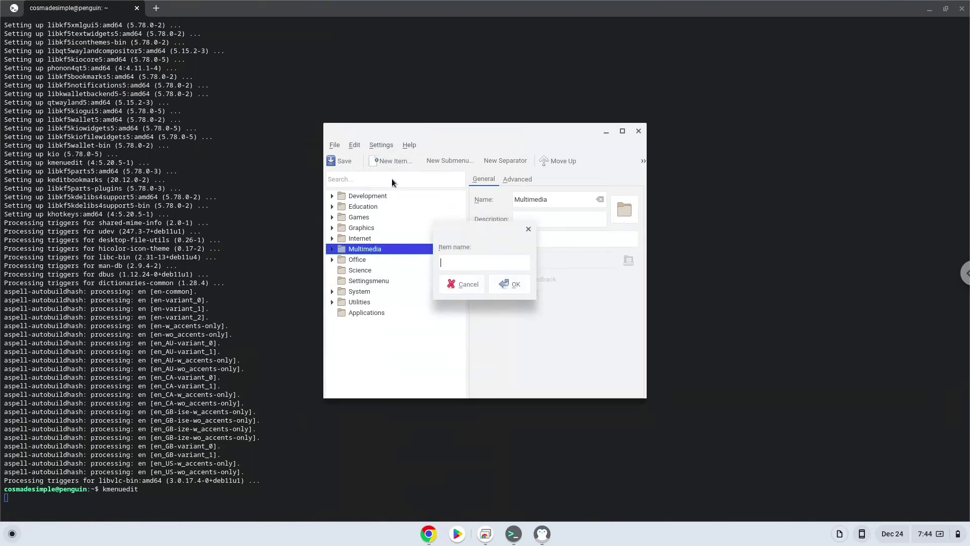
type("Reaper")
left_click(505, 281)
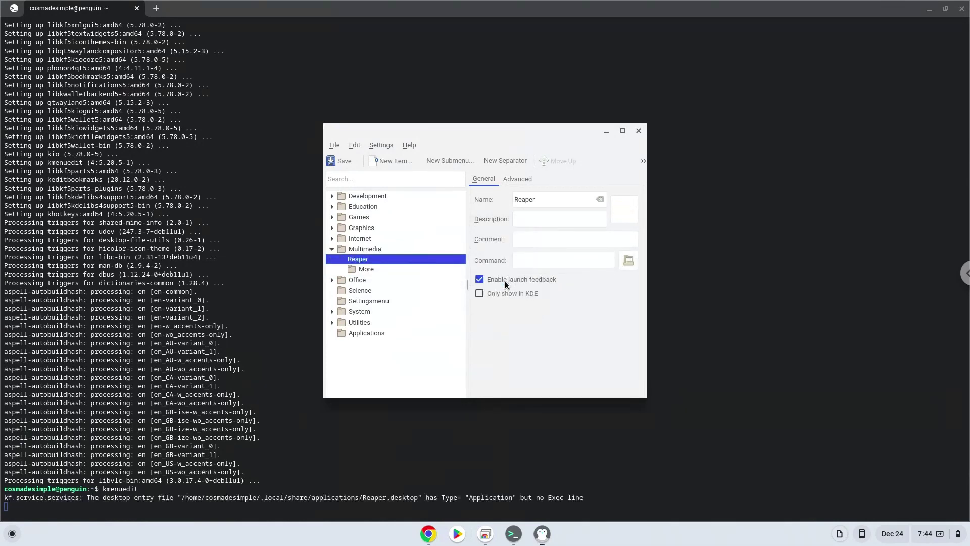
- Set the Reaper entry's command to the reaper executable in reaper_linux_x86_64/REAPER
left_click(632, 262)
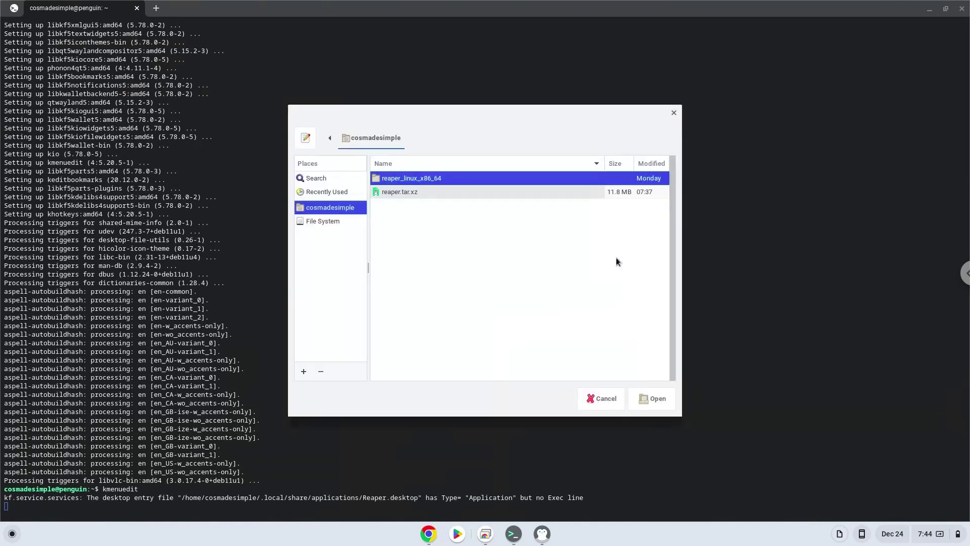
double_click(445, 180)
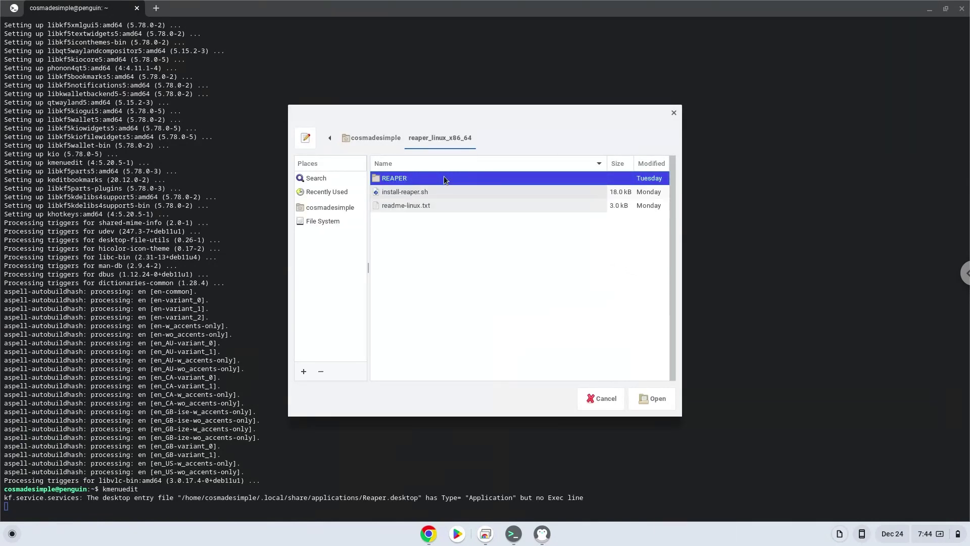
double_click(445, 179)
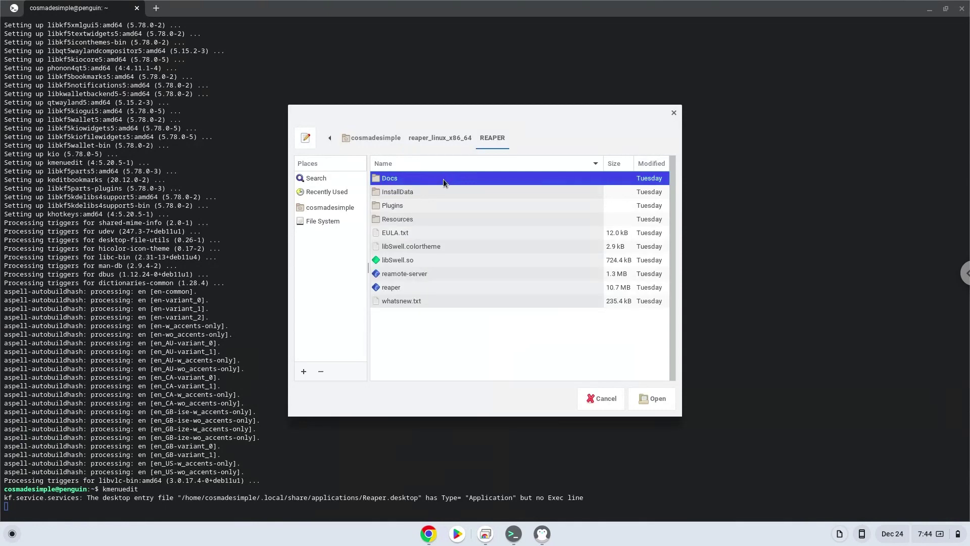
double_click(432, 285)
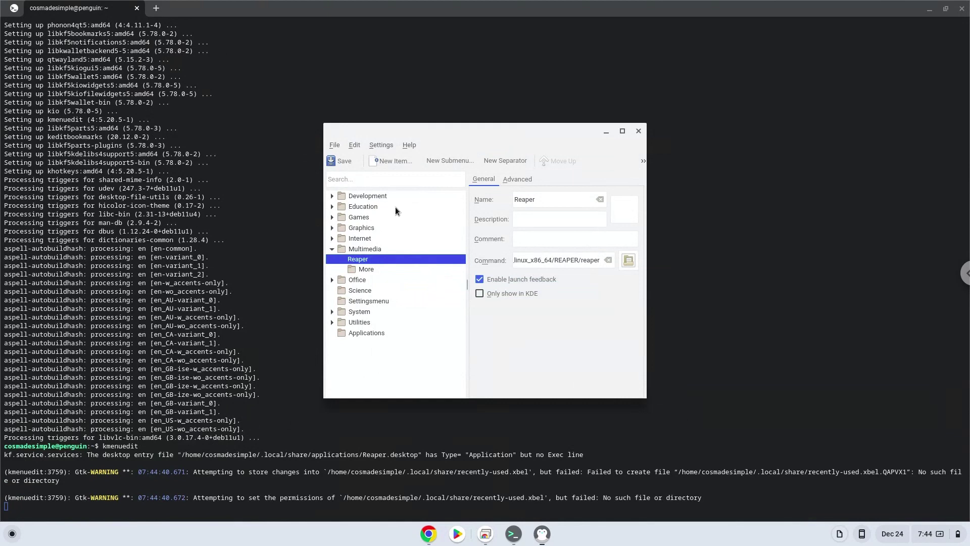
- Save the menu, then close KDE Menu Editor, Terminal (choosing Leave) and the Chrome window
left_click(341, 165)
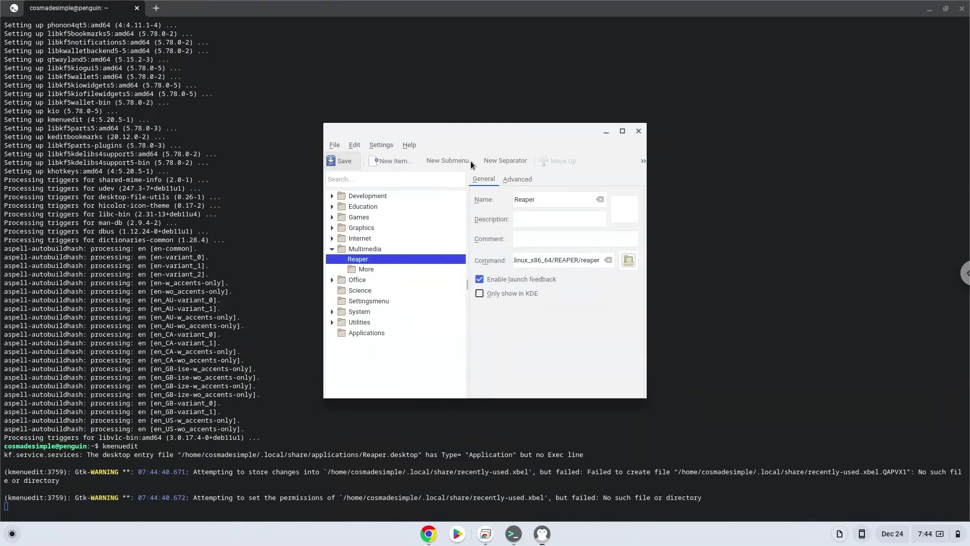
left_click(638, 132)
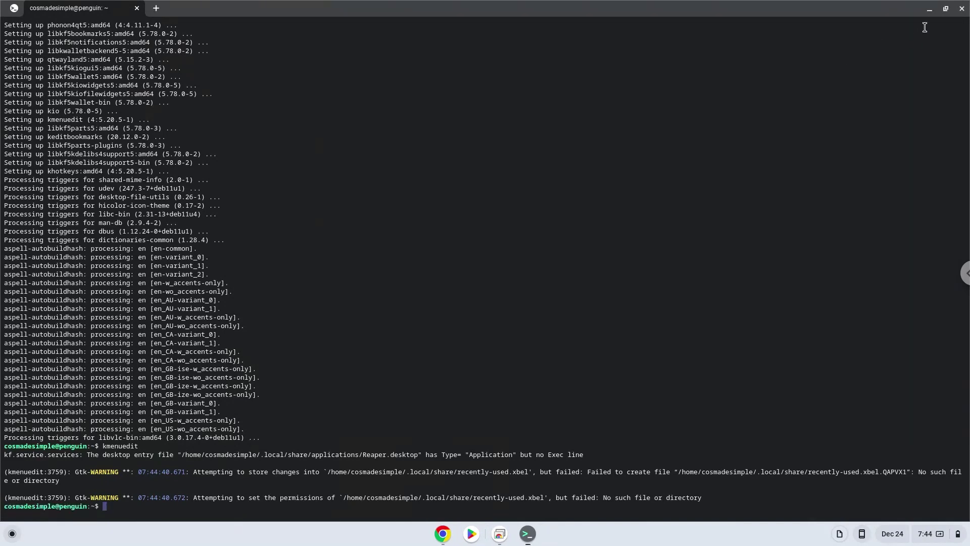
left_click(958, 12)
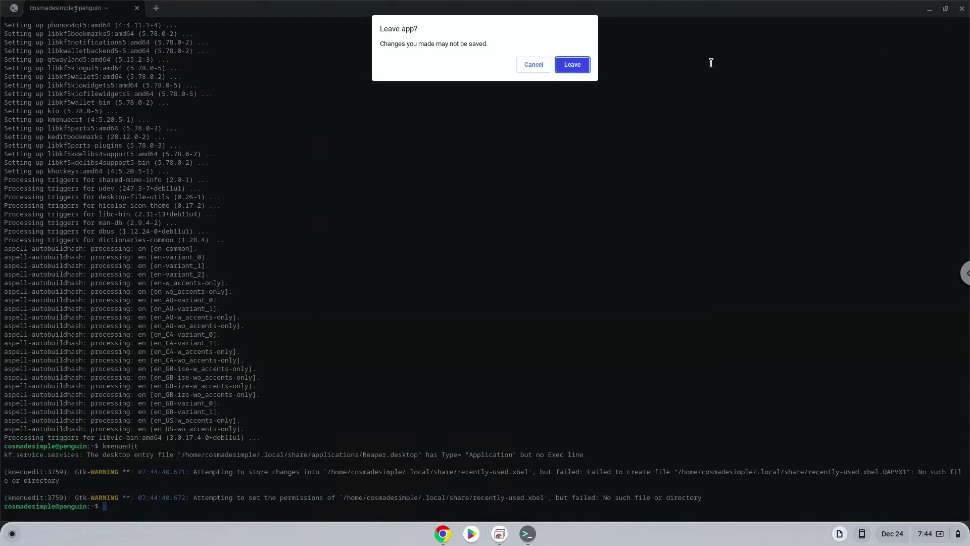
left_click(573, 63)
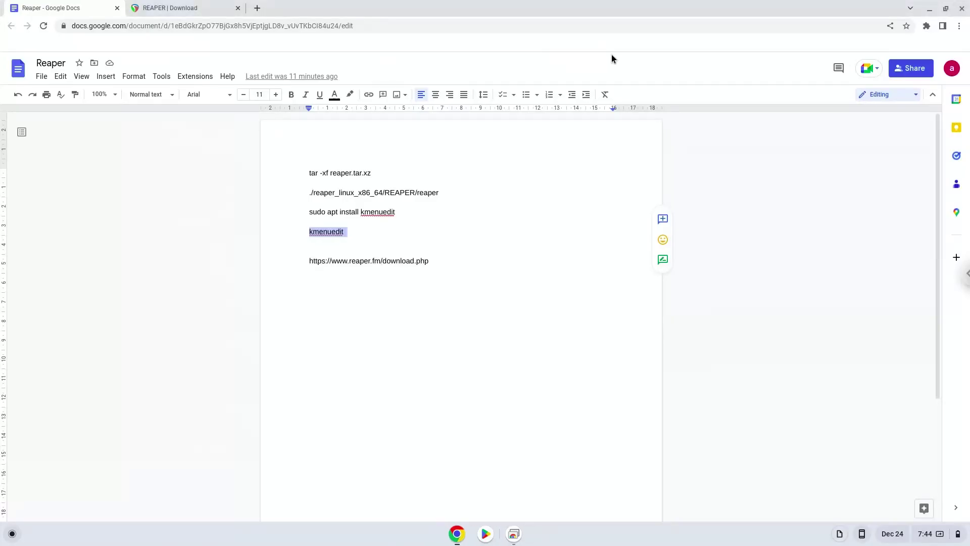
left_click(960, 9)
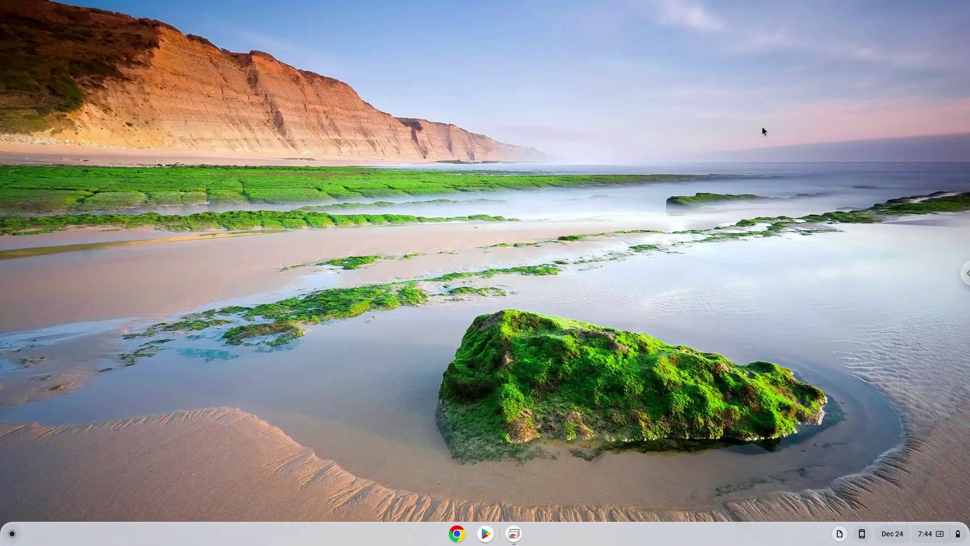
left_click(11, 534)
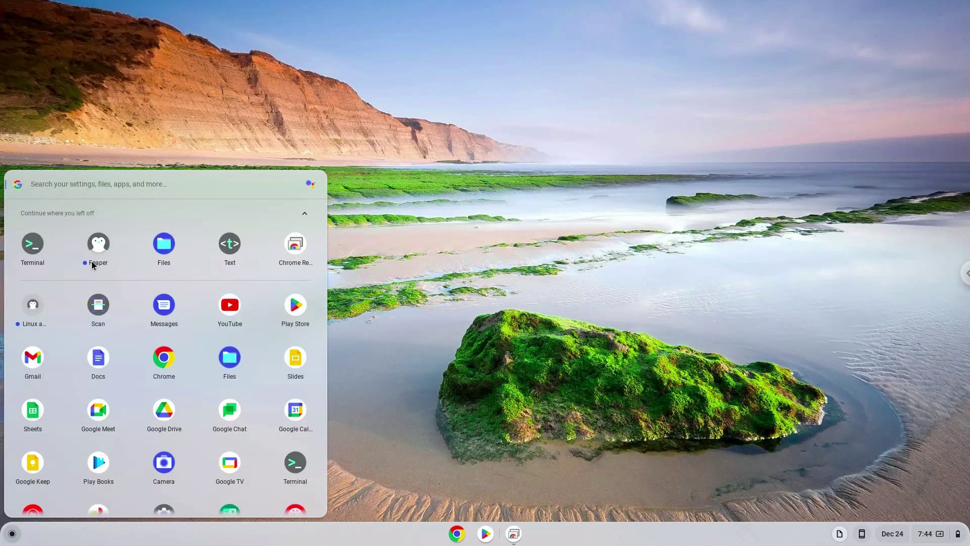
left_click(99, 241)
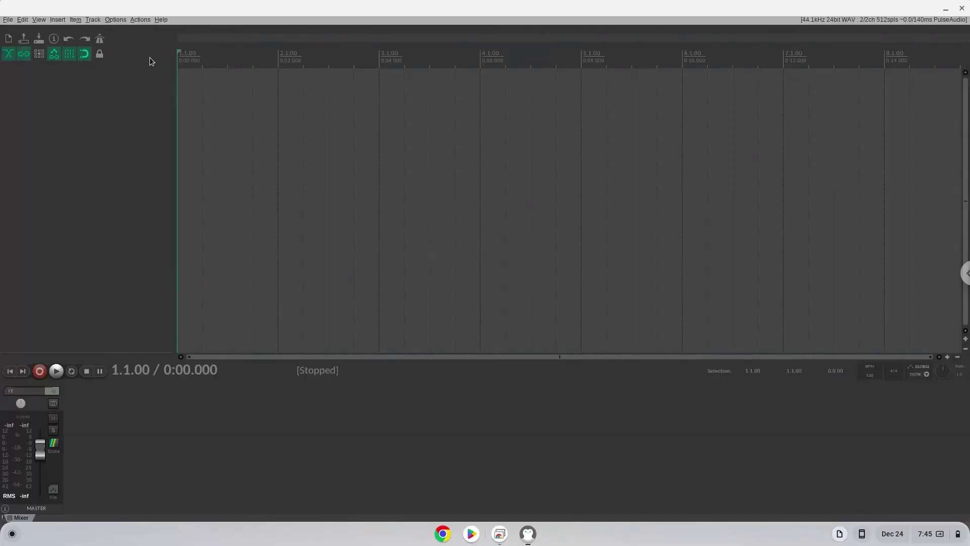
left_click(162, 20)
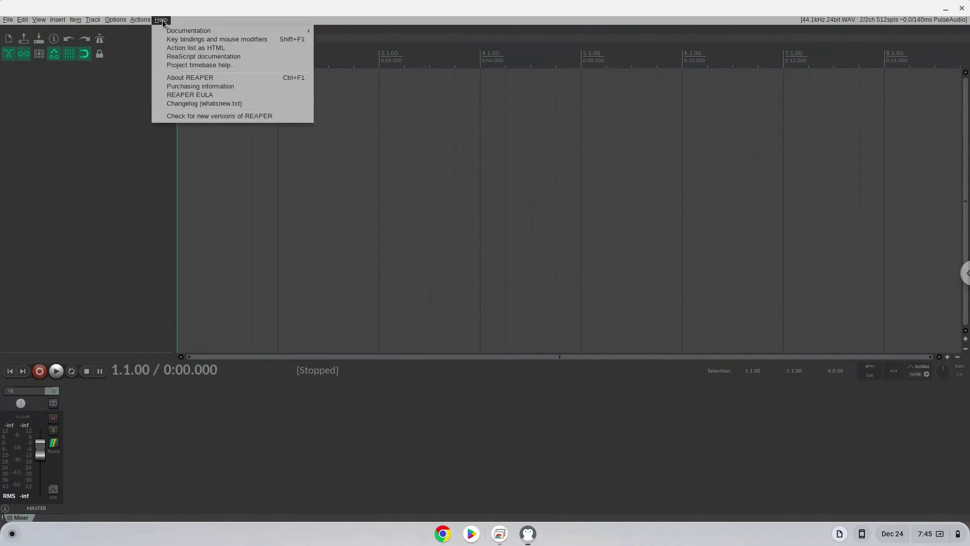
left_click(177, 78)
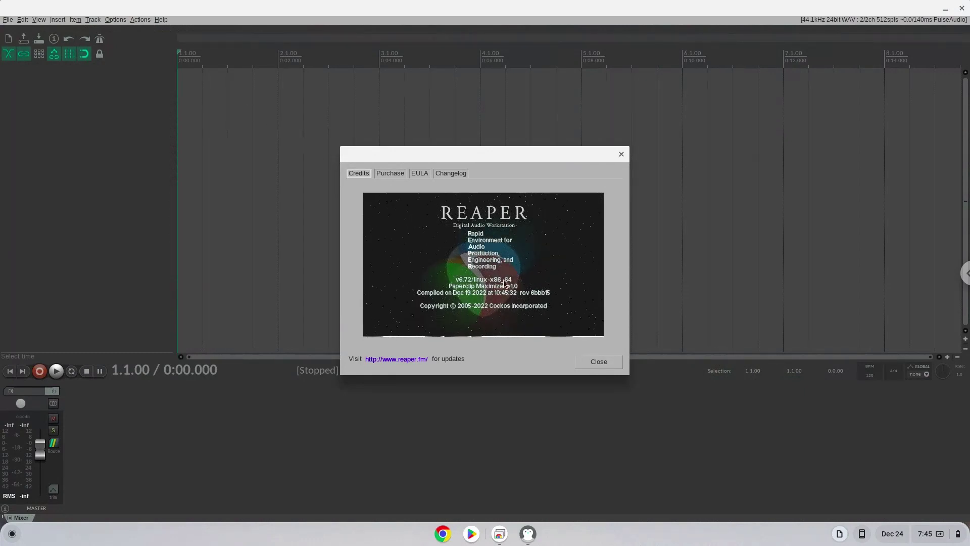
left_click(589, 357)
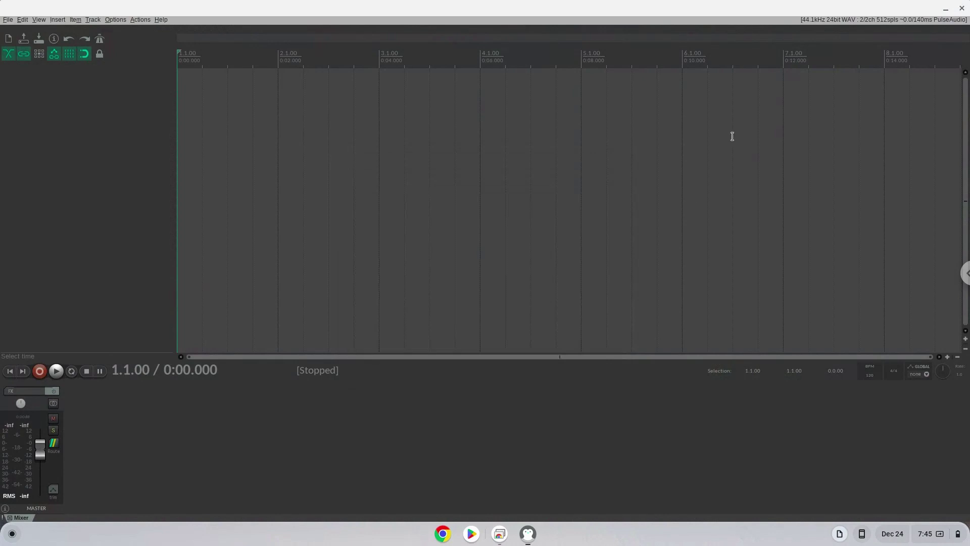
left_click(962, 9)
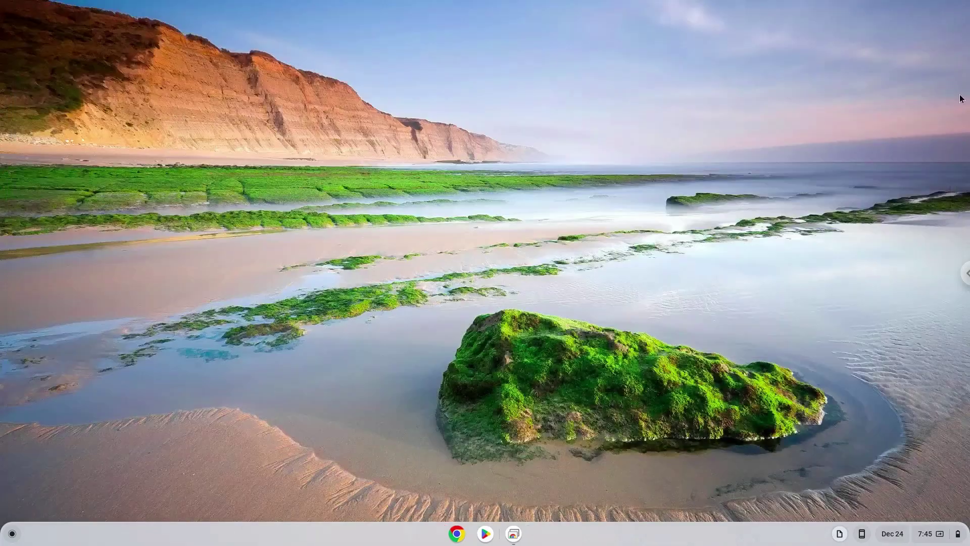
- Enable Linux microphone access in Developers > Linux development environment, accept the Linux shutdown, and close Settings
left_click(929, 527)
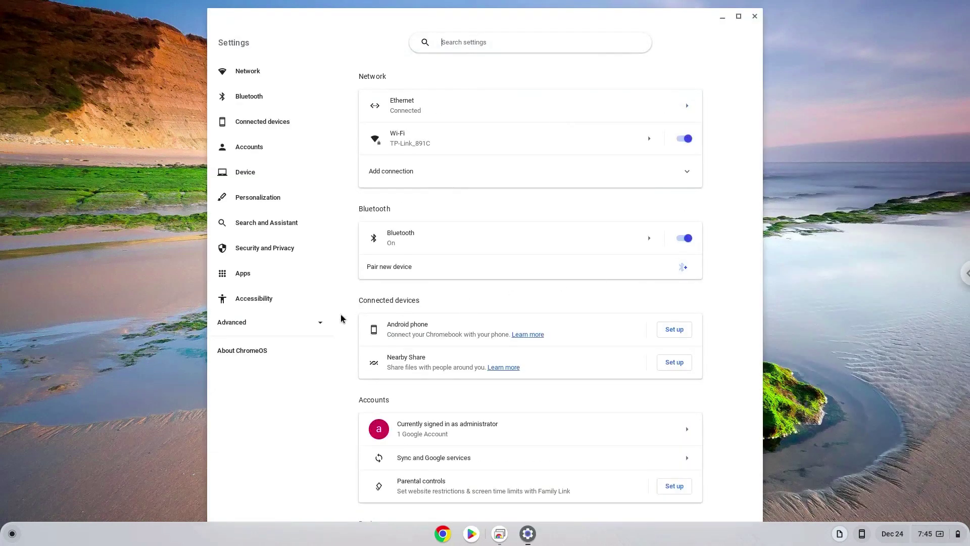
left_click(294, 322)
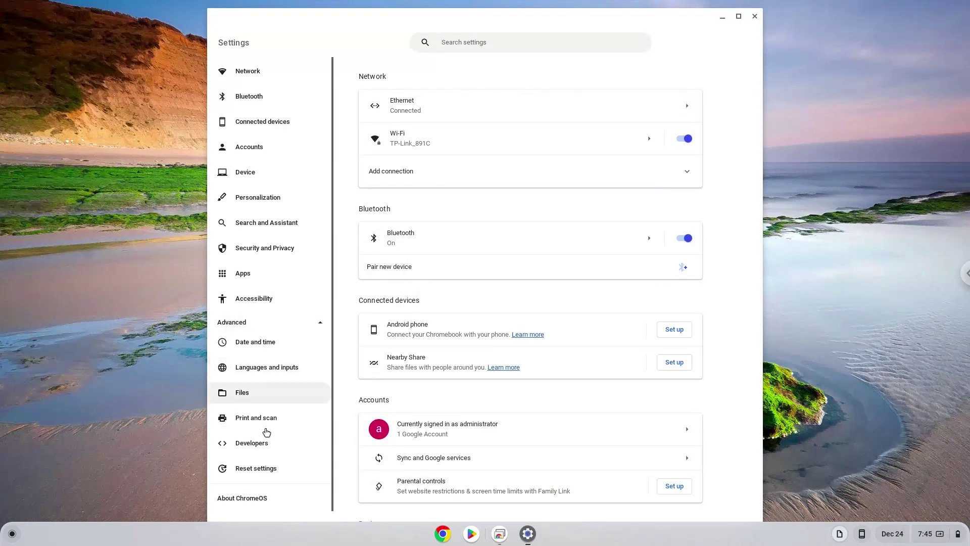
left_click(266, 445)
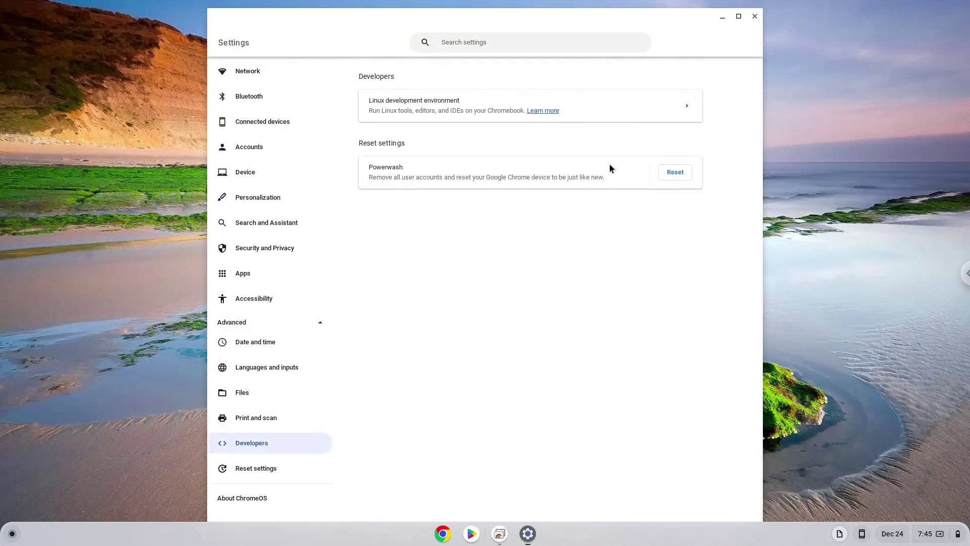
left_click(641, 117)
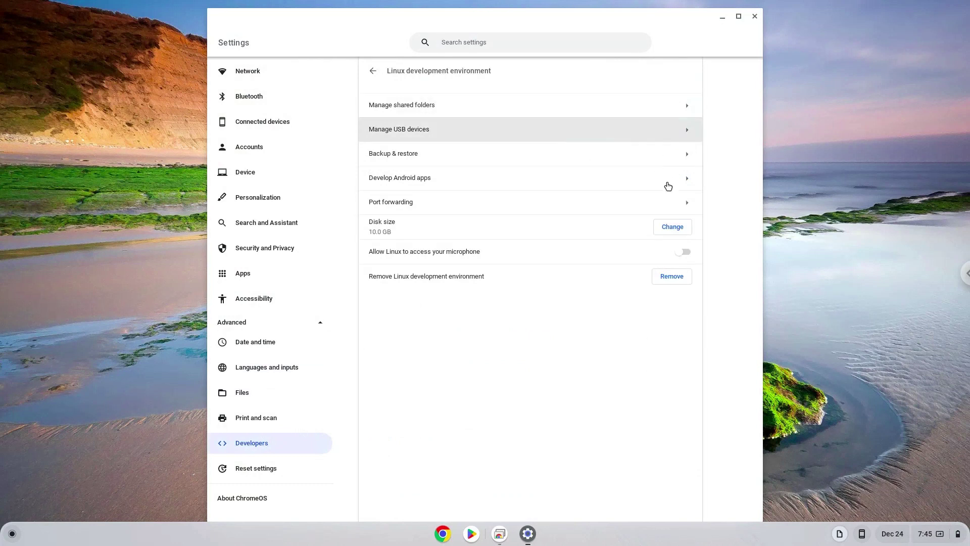
left_click(686, 252)
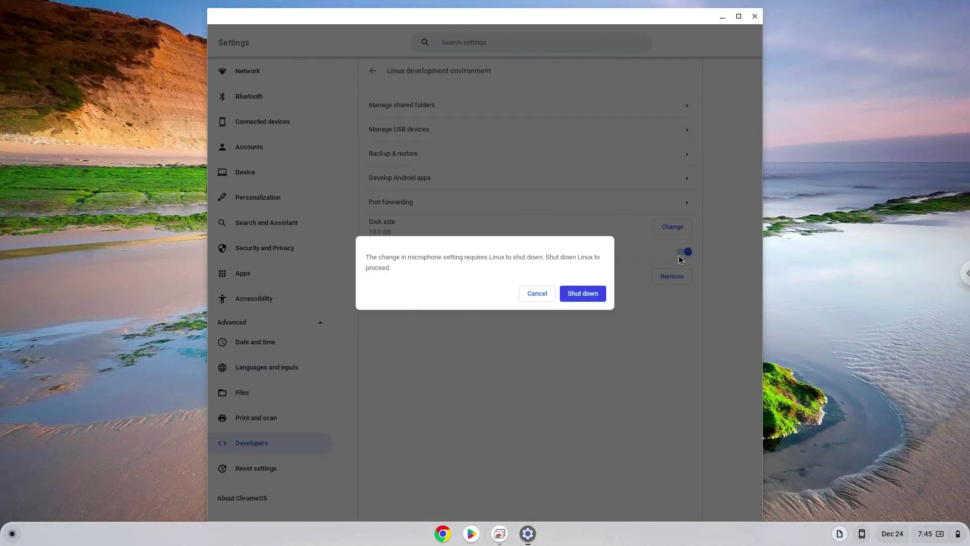
left_click(573, 296)
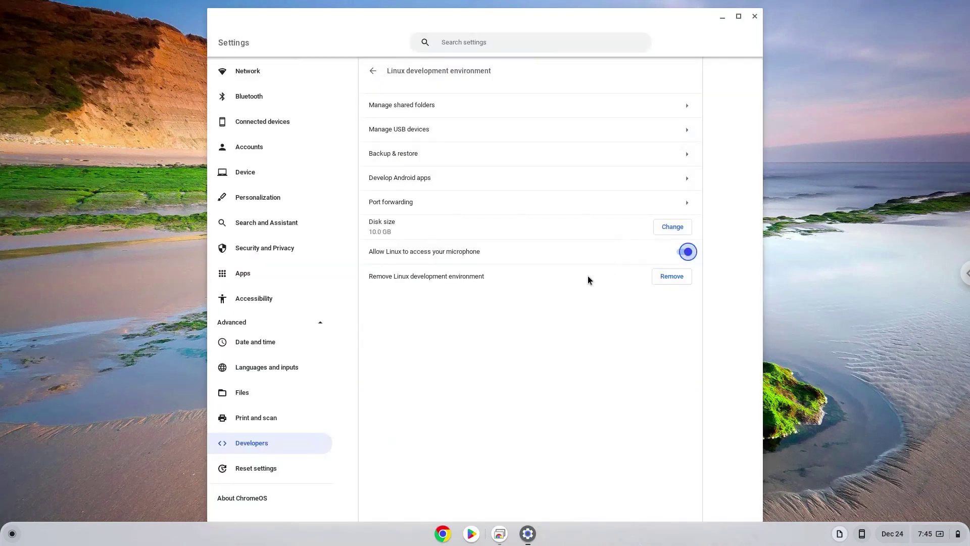
left_click(755, 17)
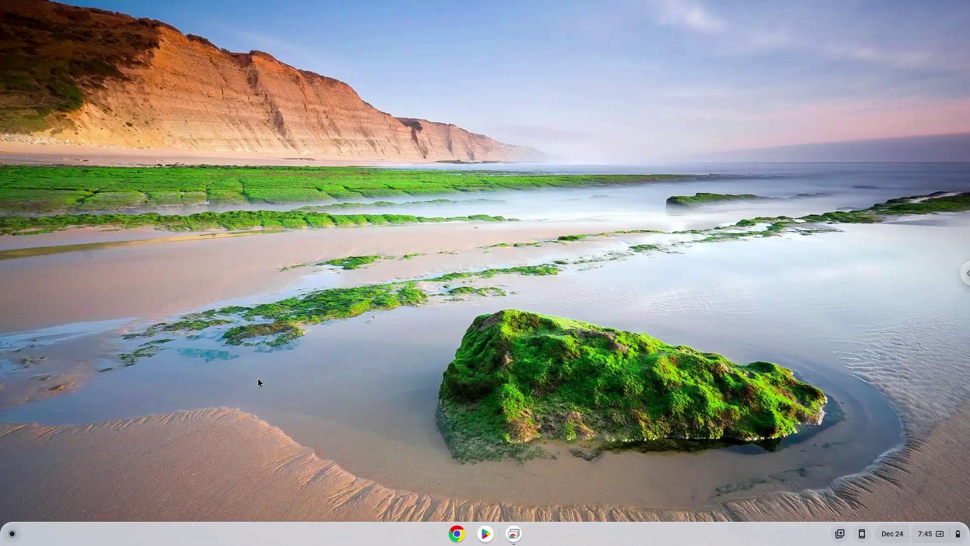
left_click(13, 532)
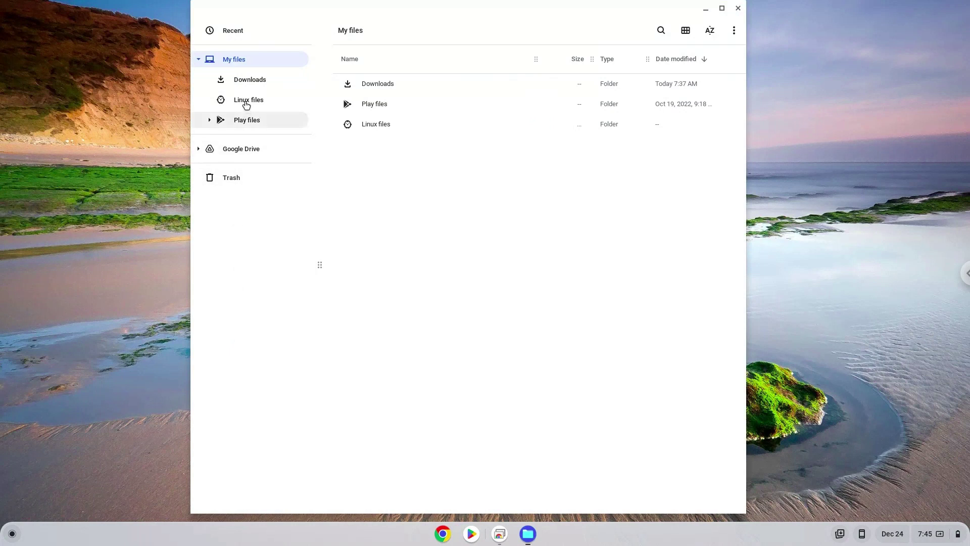
left_click(246, 103)
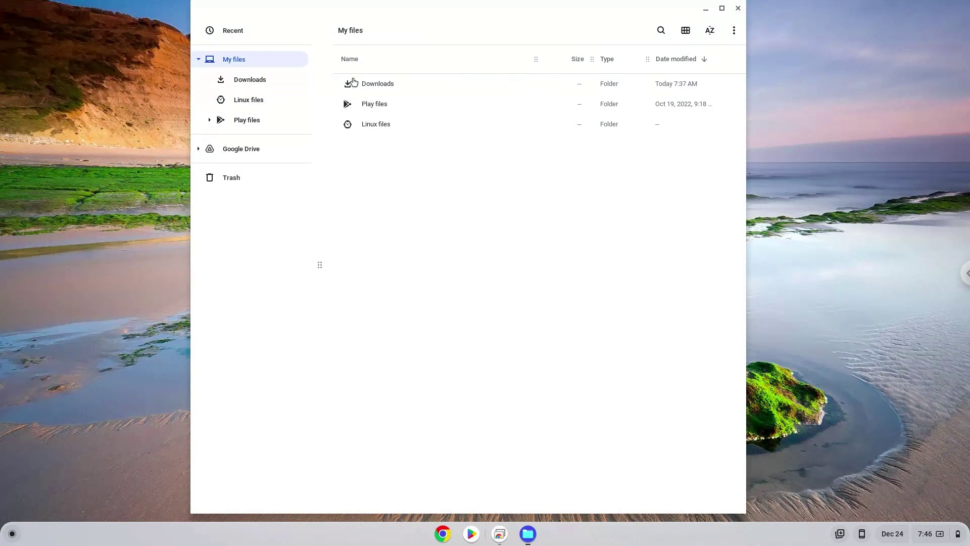
left_click(293, 99)
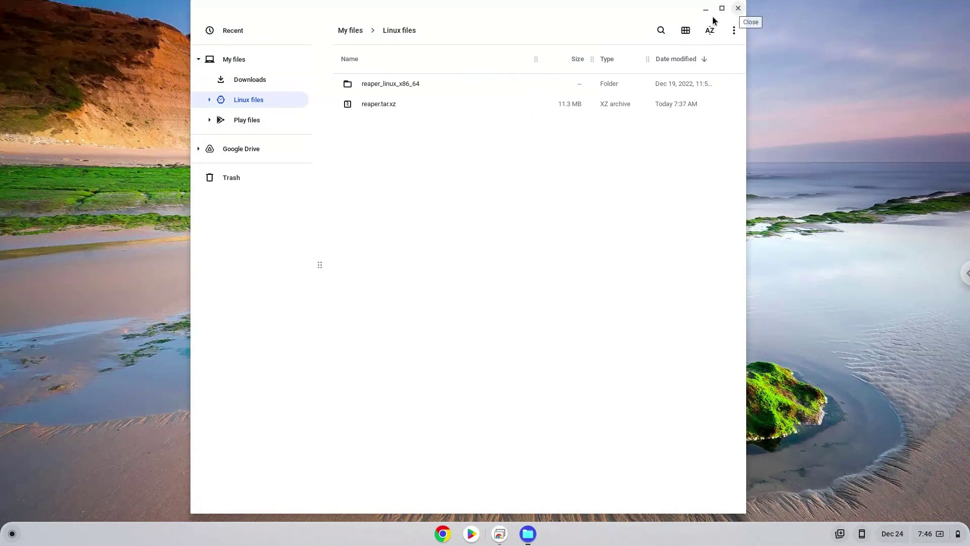
left_click(429, 84)
double_click(429, 84)
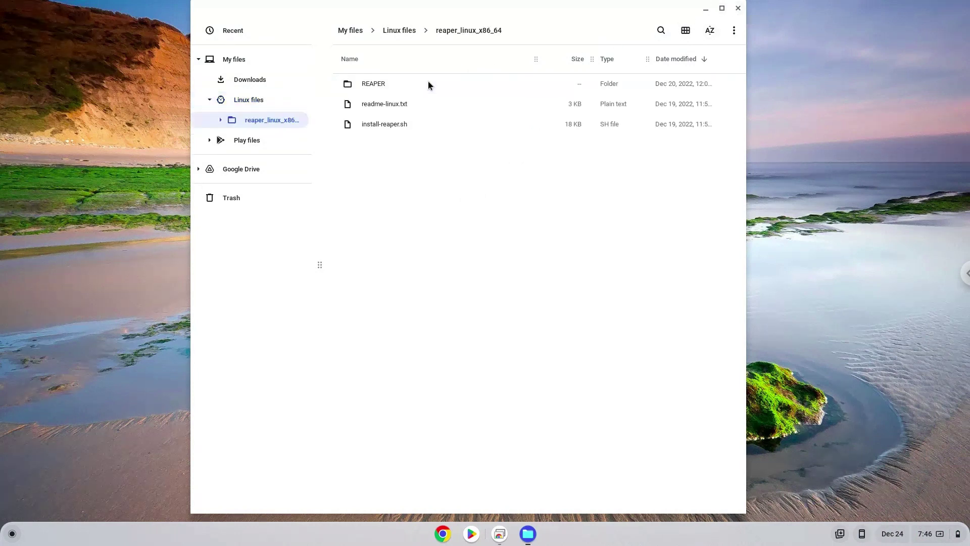
double_click(389, 82)
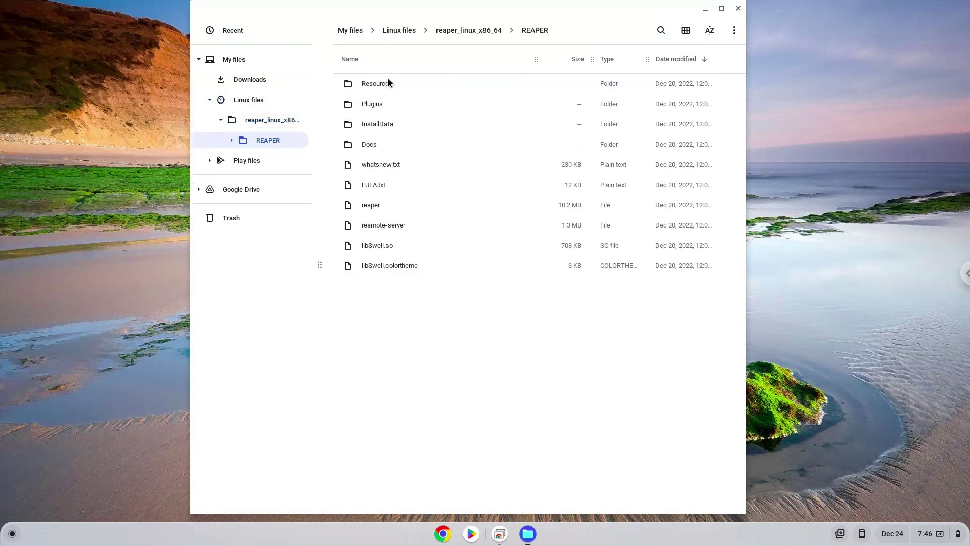
left_click(409, 32)
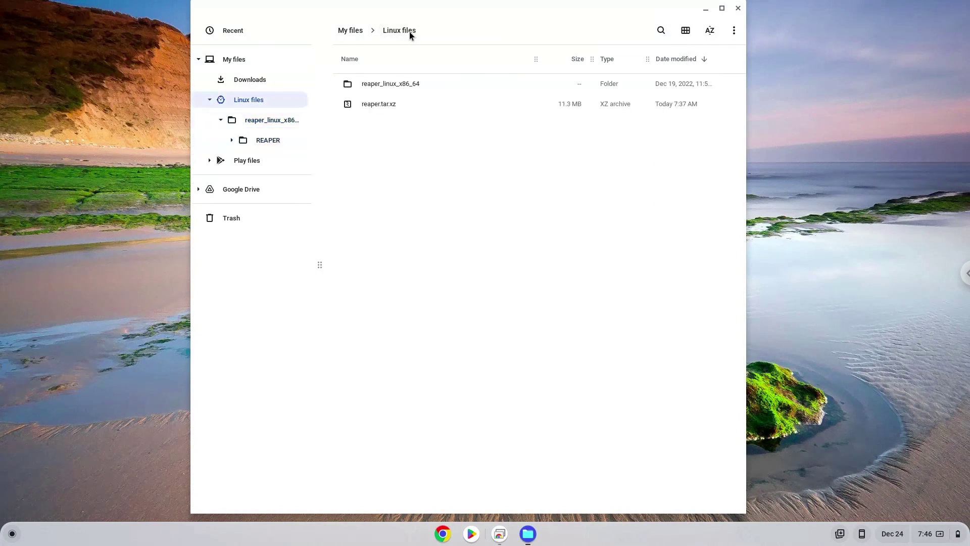
left_click(736, 9)
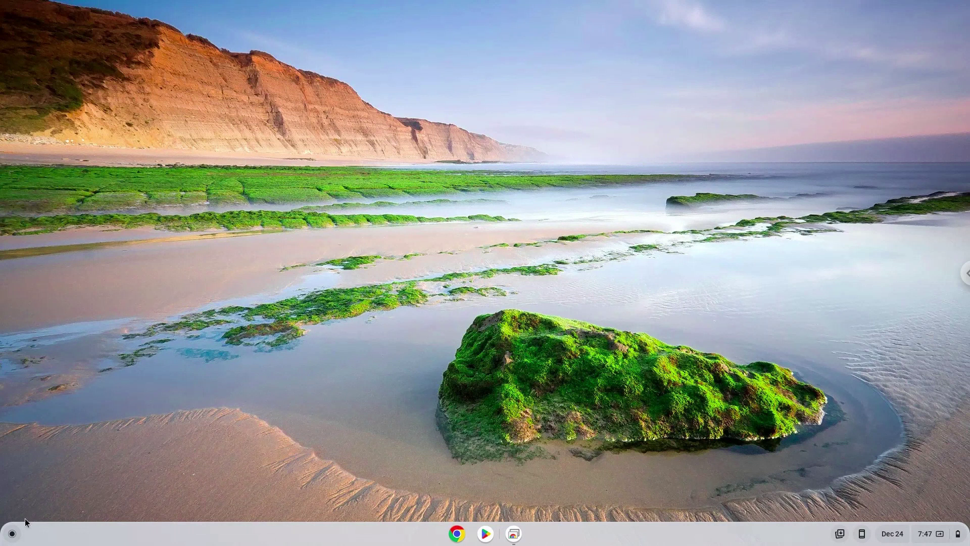
- Open the ChromeOS launcher from the bottom-left of the shelf to show the app list
left_click(13, 533)
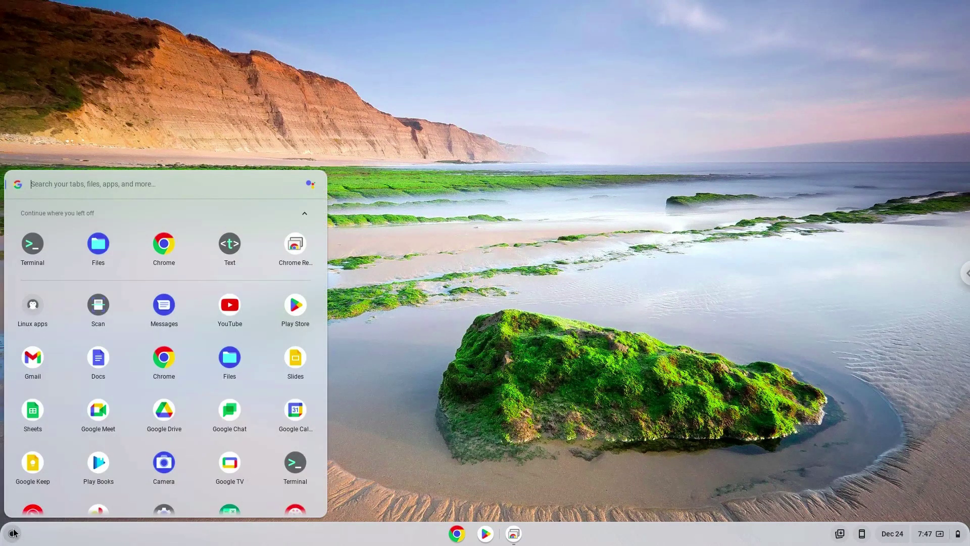